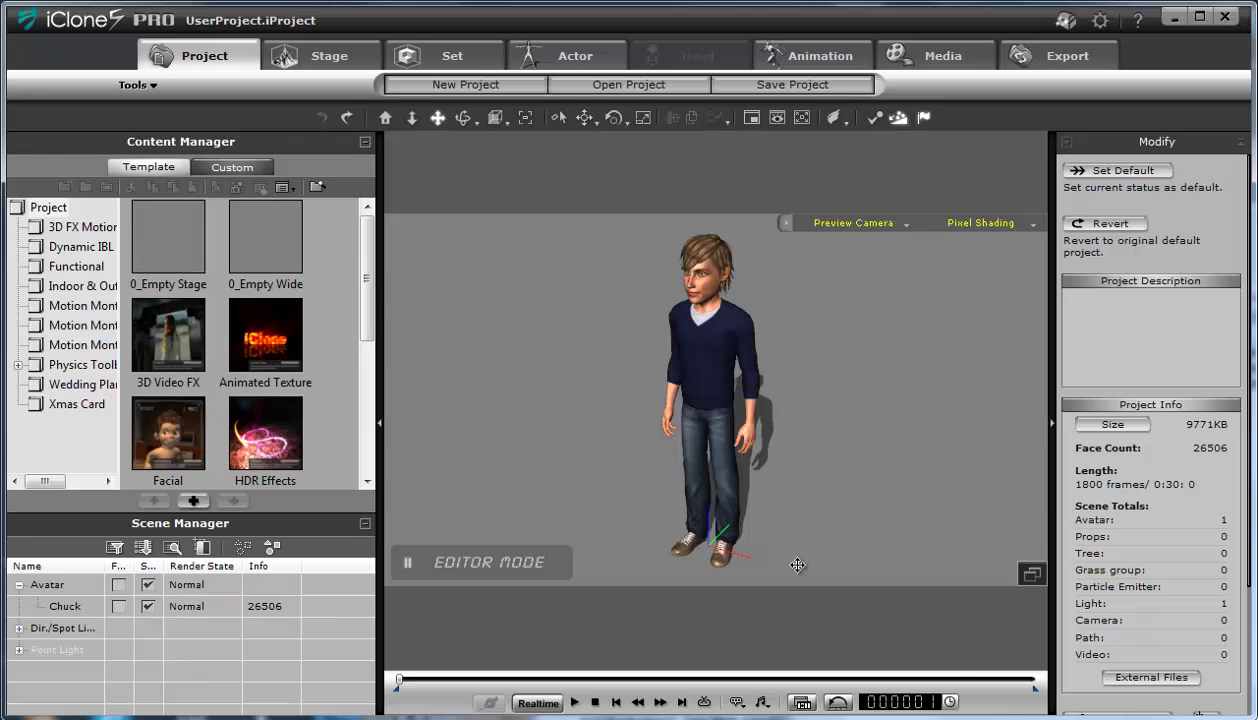
Select the standing male avatar and open the Edit Motion Layer editor for its motion.
click(684, 345)
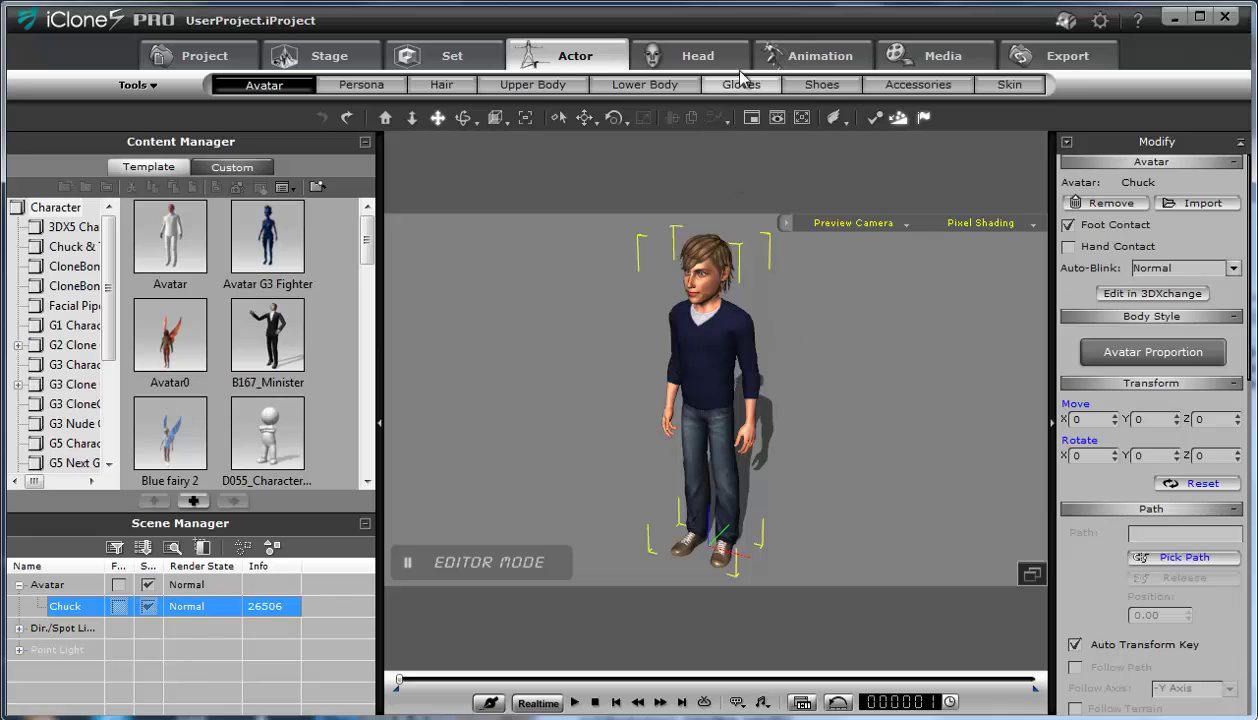
click(818, 56)
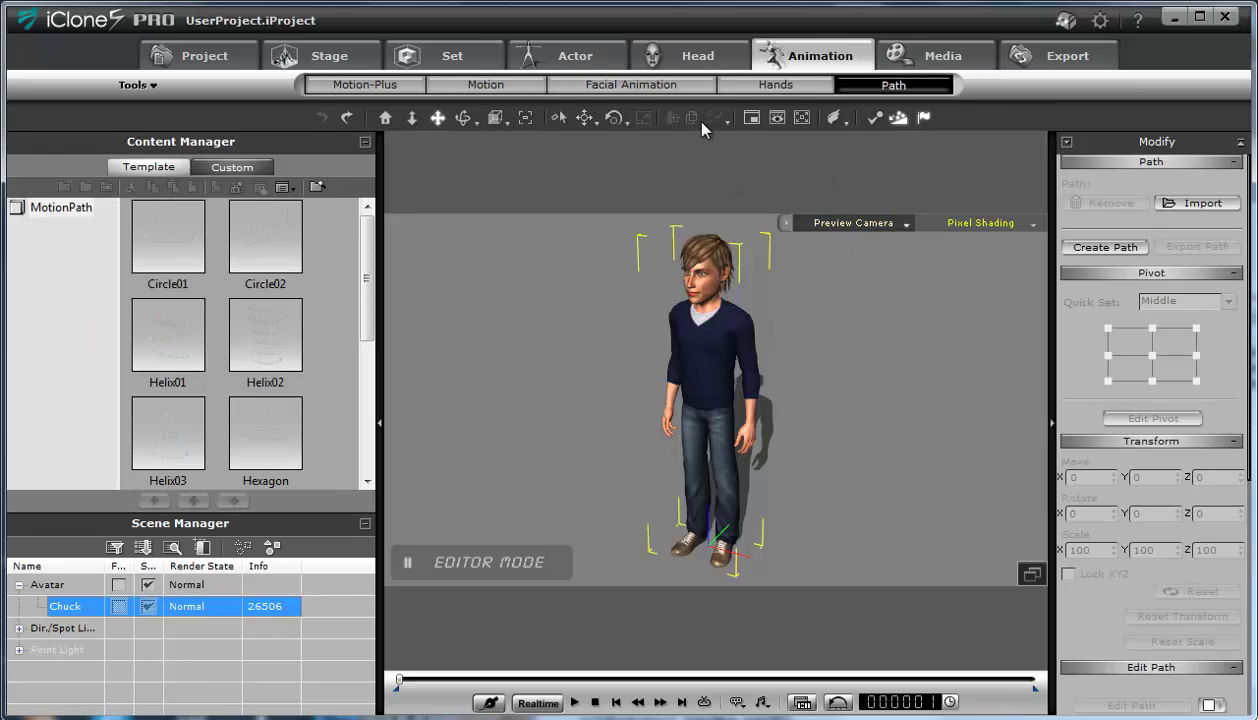
click(506, 89)
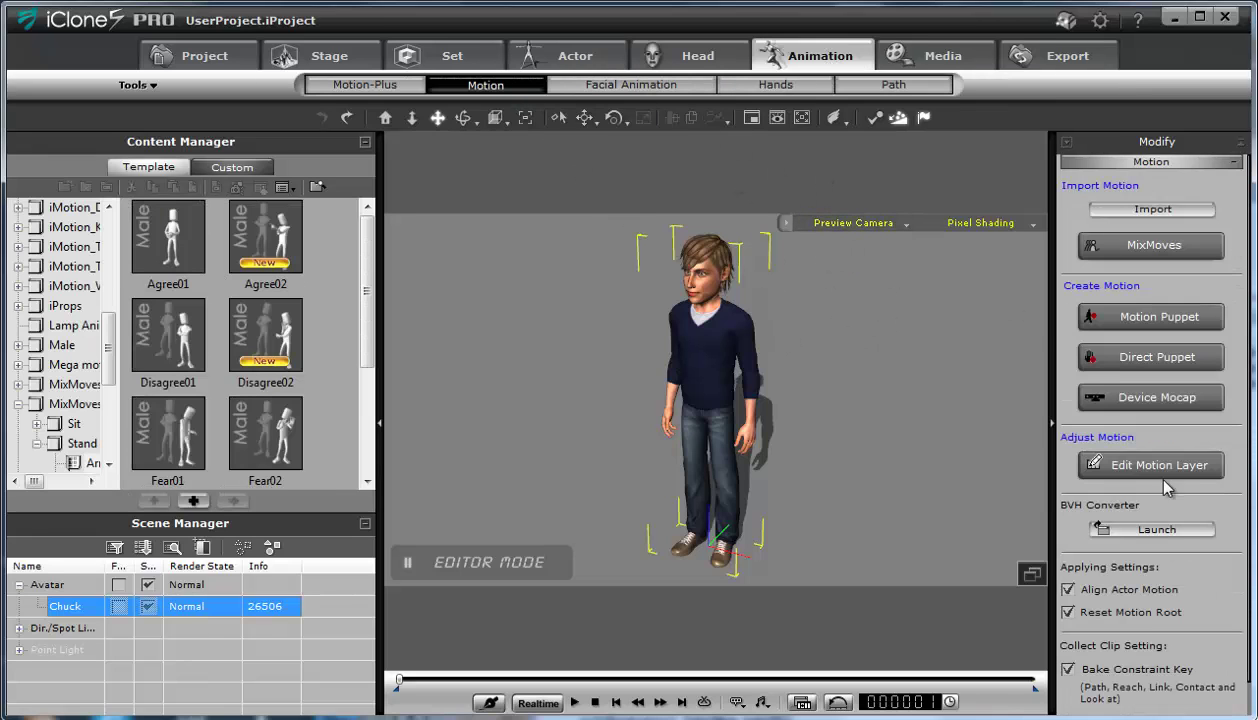
click(1176, 467)
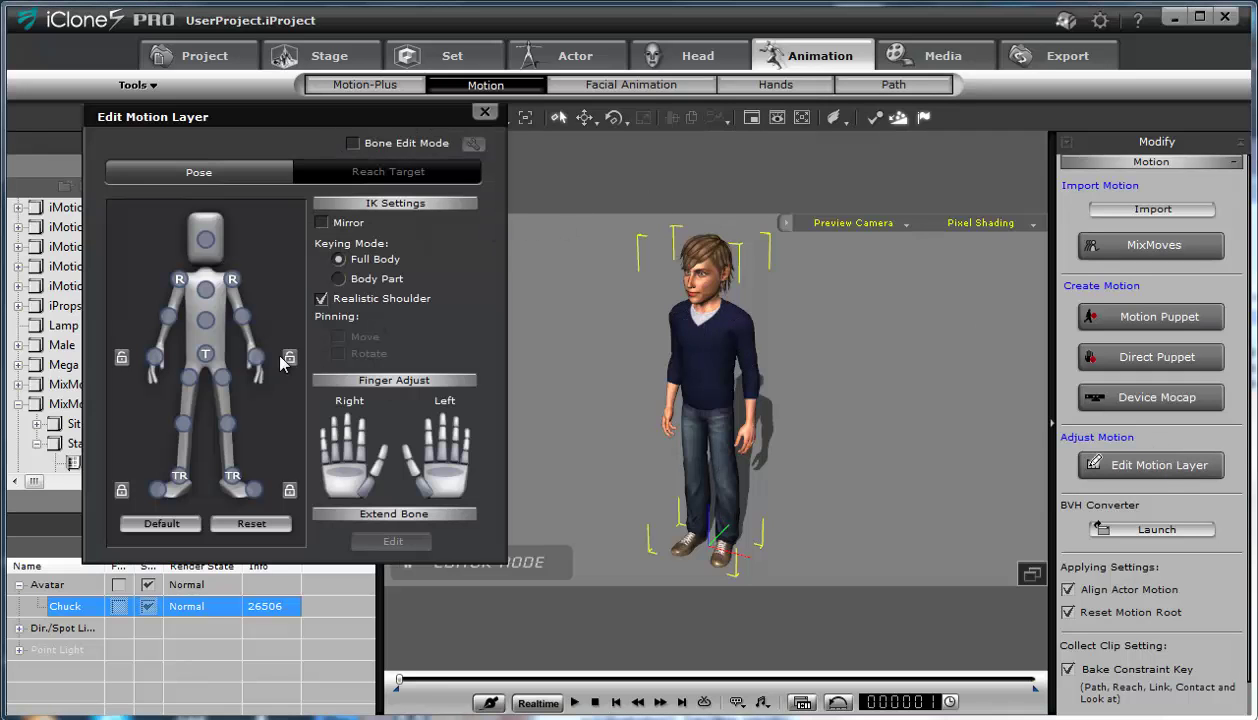
Rotate the avatar's left forearm at the elbow so that it bends across the front of the body.
click(232, 281)
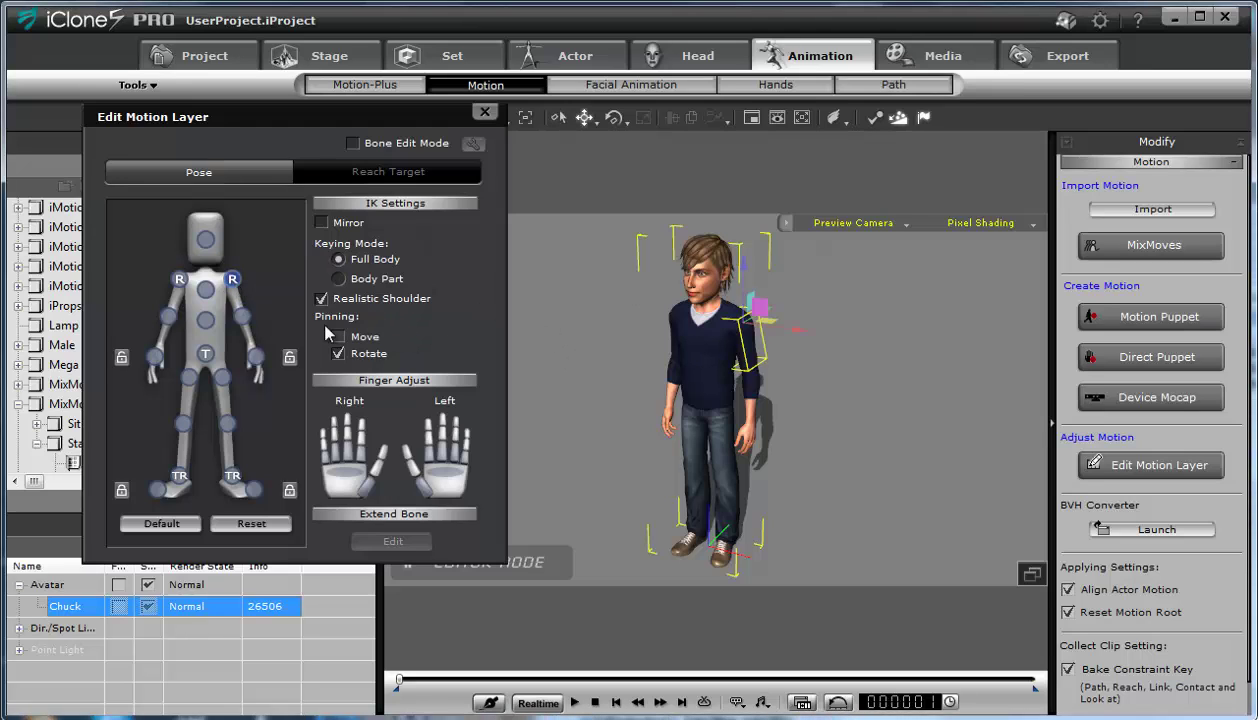
click(242, 316)
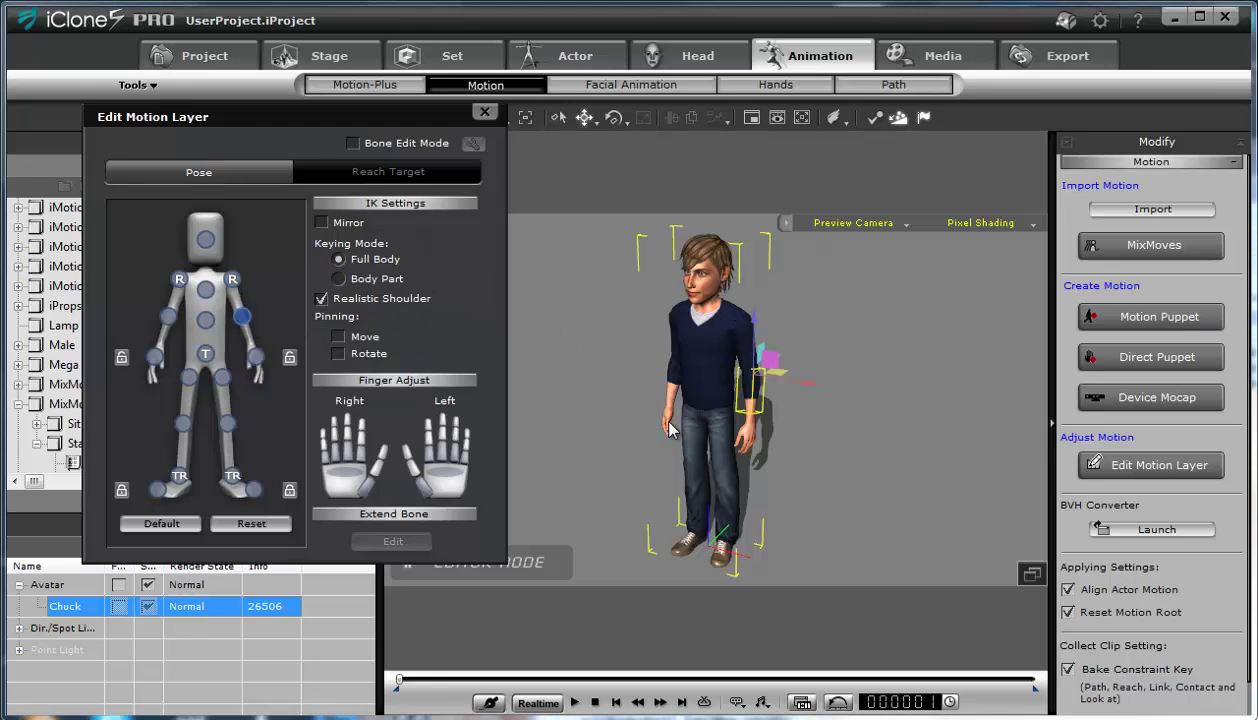
key(e)
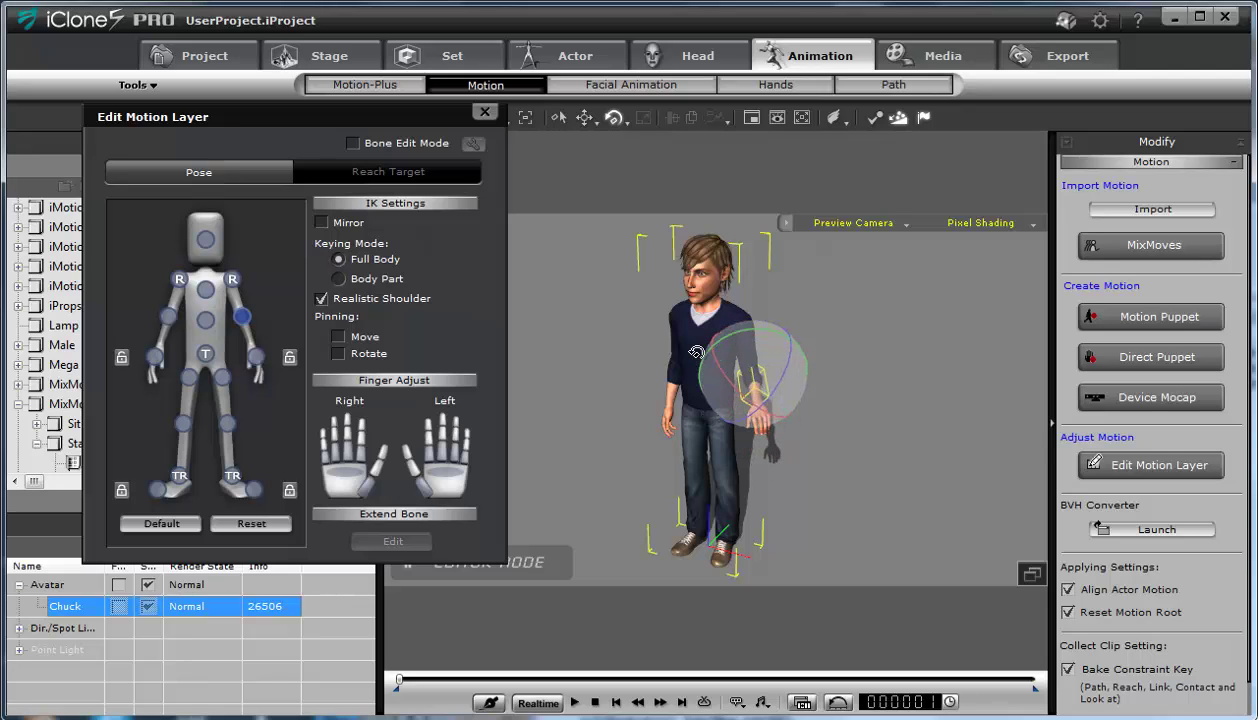
drag(696, 352, 688, 418)
Bend the avatar's upper torso forward, rotate the head back up, and close the motion layer editor.
click(205, 289)
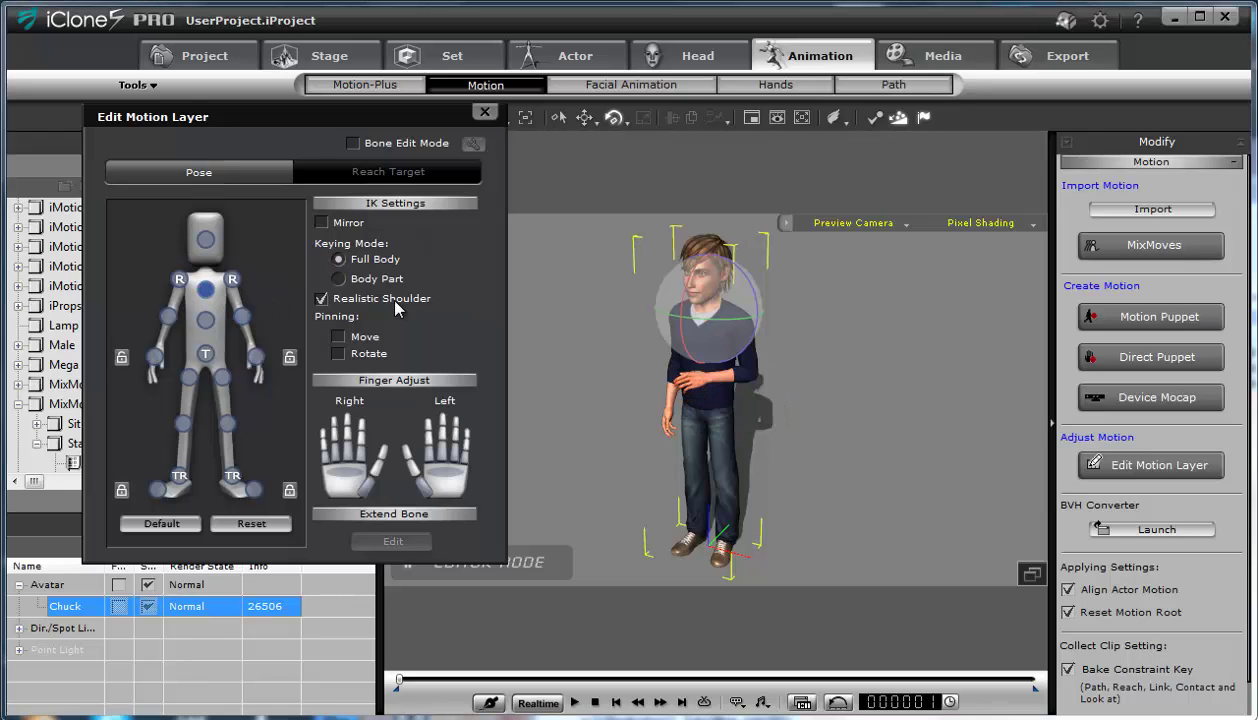
drag(695, 305, 385, 265)
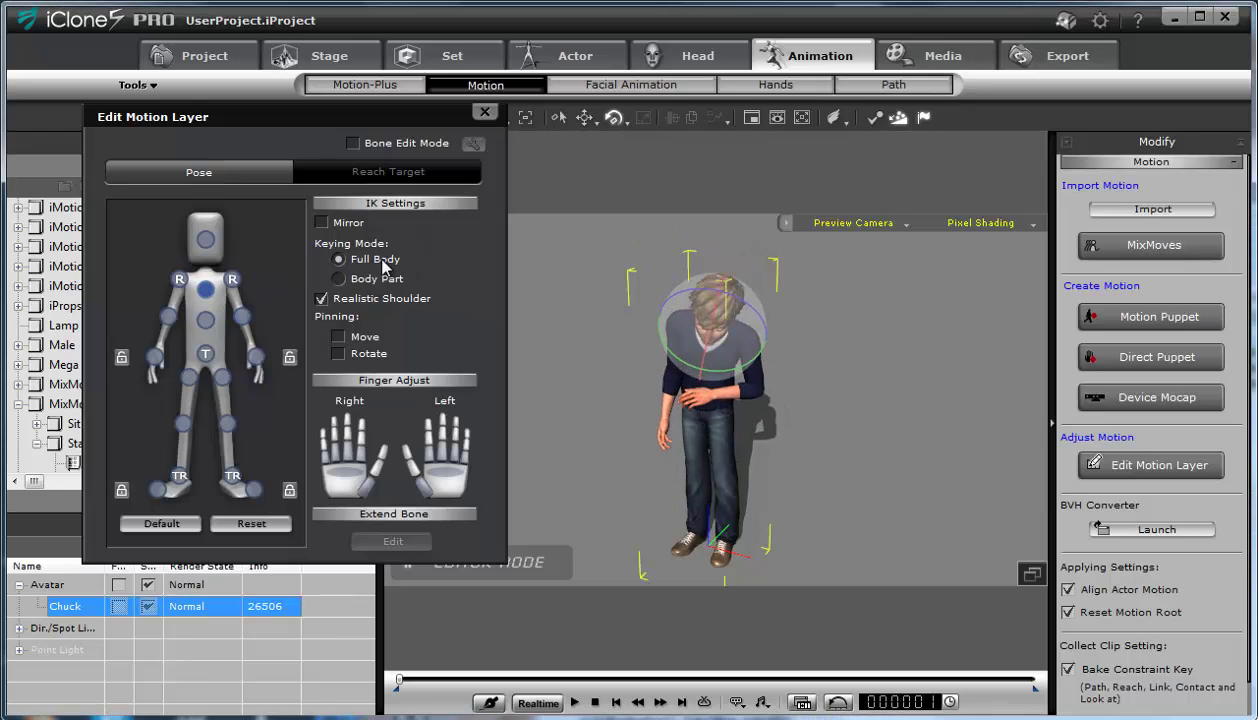
click(206, 240)
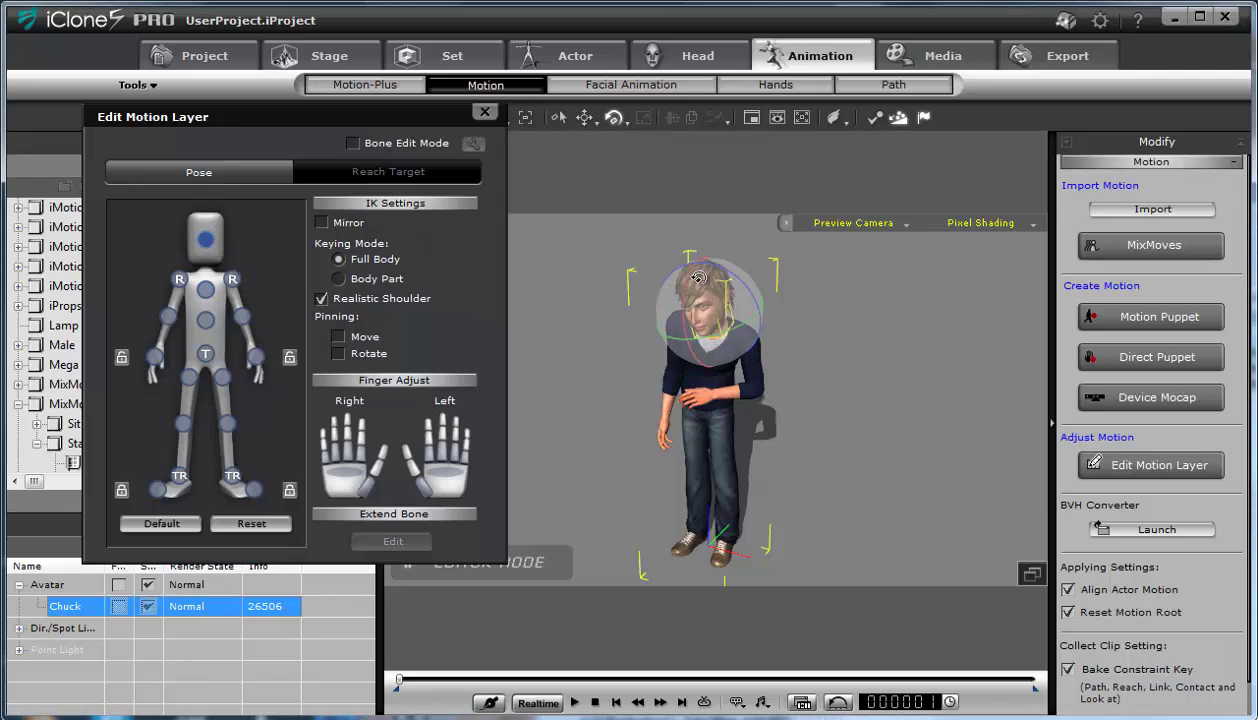
drag(698, 278, 808, 360)
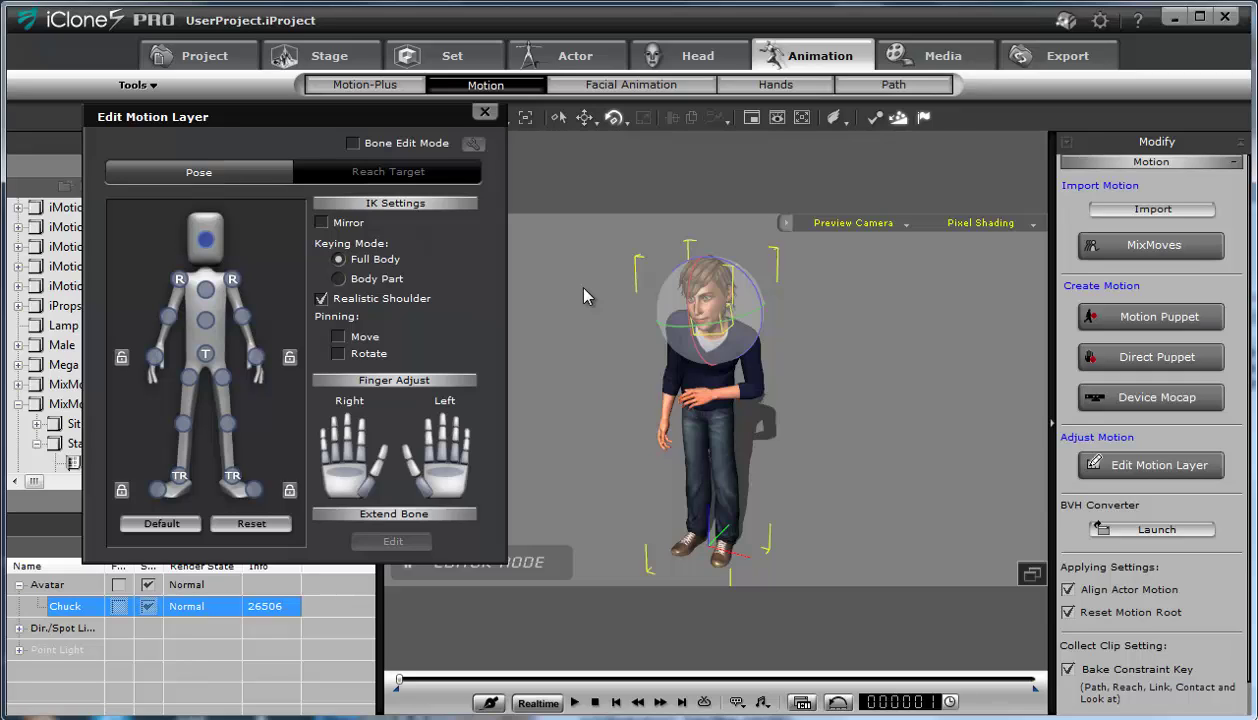
click(484, 113)
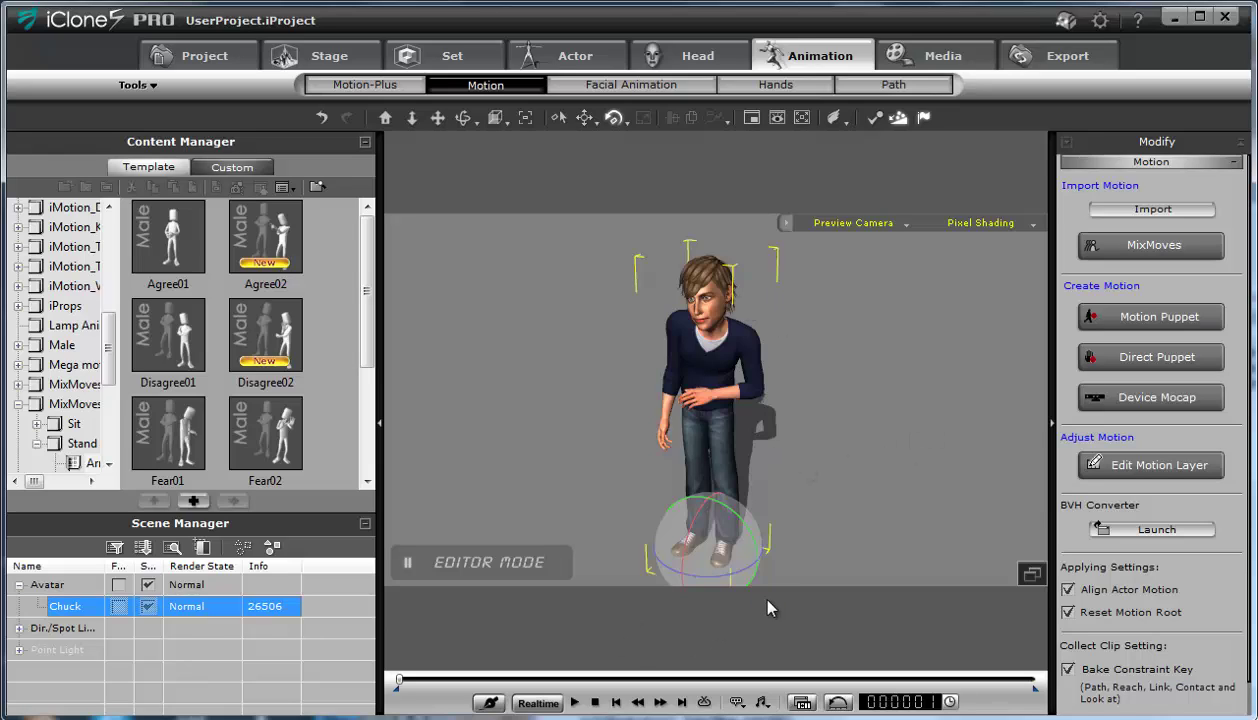
Undo all the head, torso and forearm rotations made to the avatar.
key(ctrl+z)
key(ctrl+z)
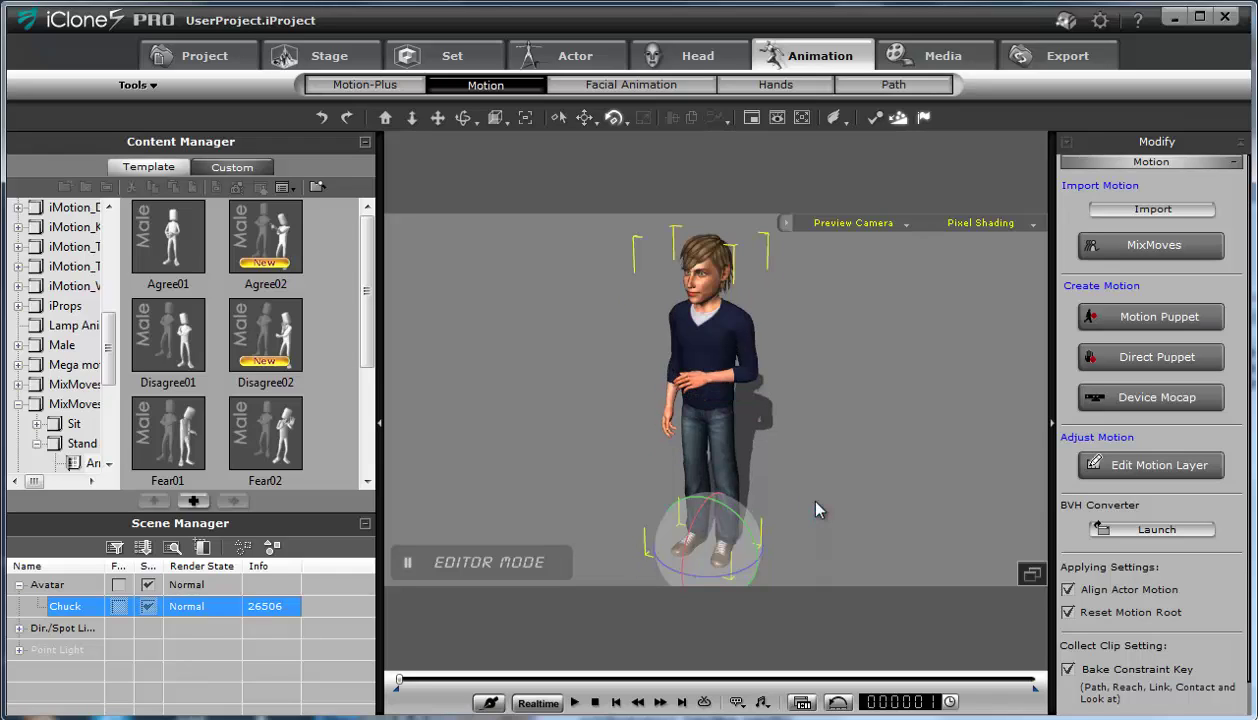
key(ctrl+z)
key(ctrl+z)
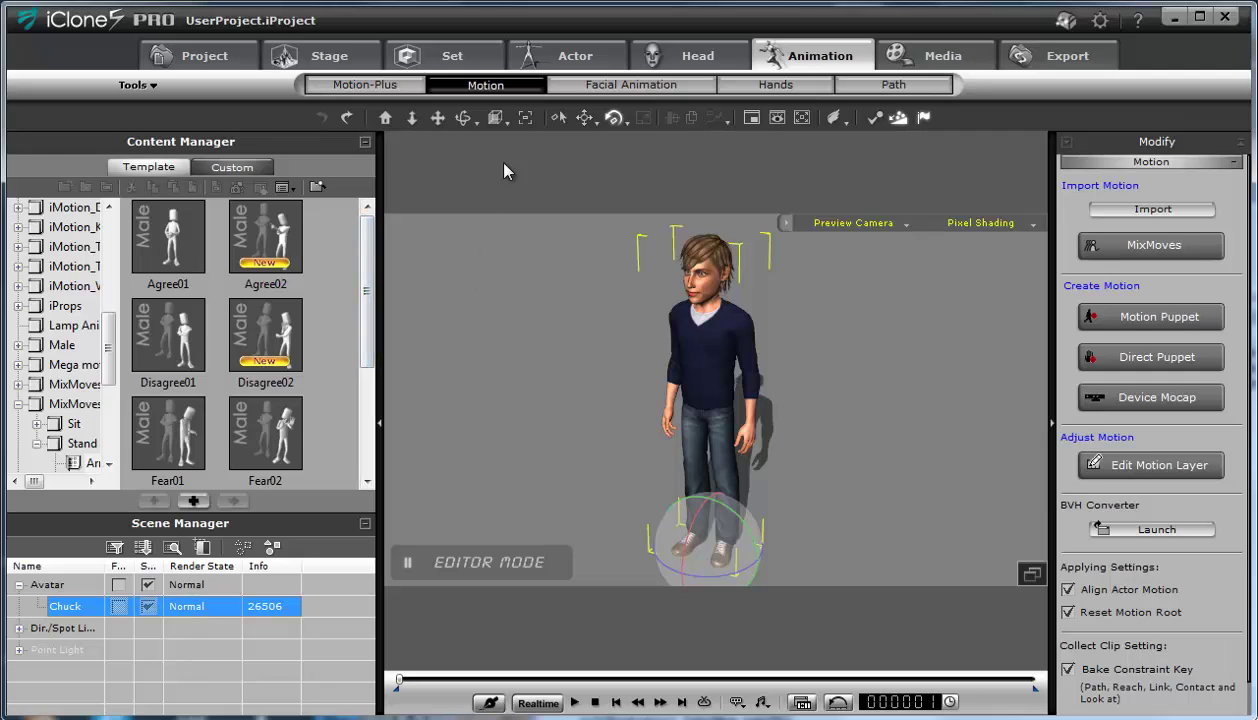
Open the 00_Pose folder of the motion library and show its G5 male poses.
scroll(107, 315, up, 6)
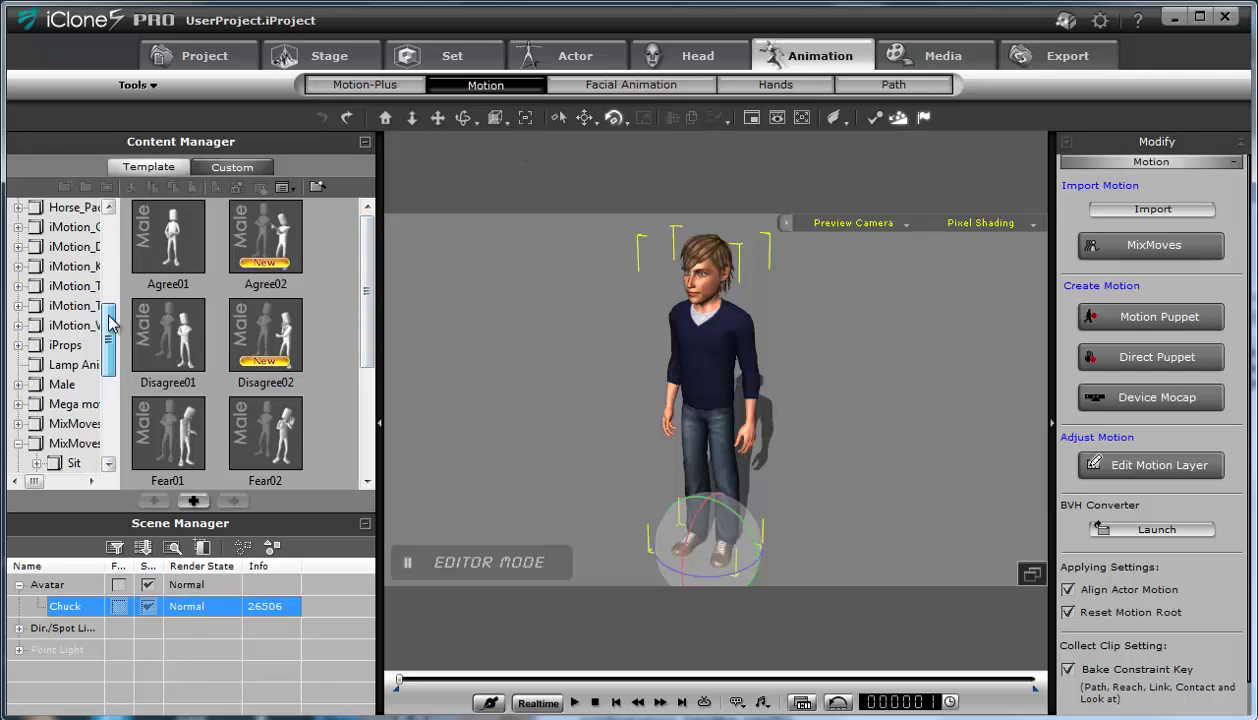
click(66, 228)
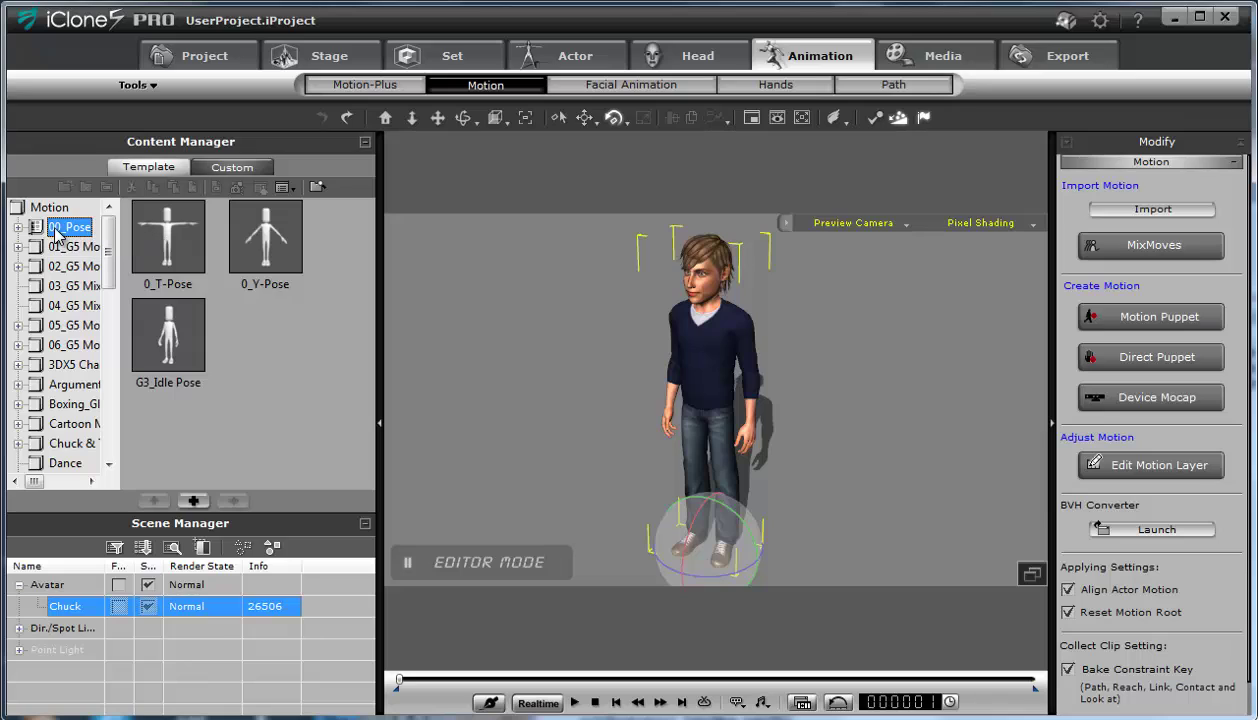
click(78, 229)
click(17, 227)
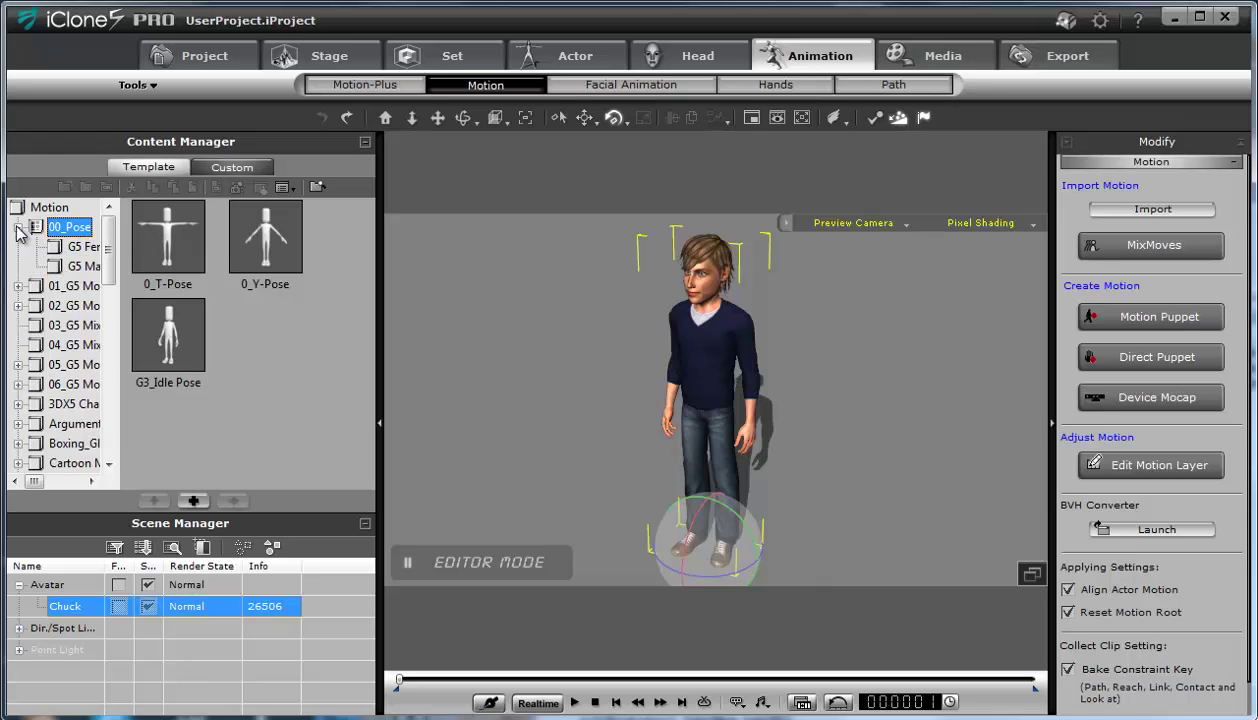
click(90, 268)
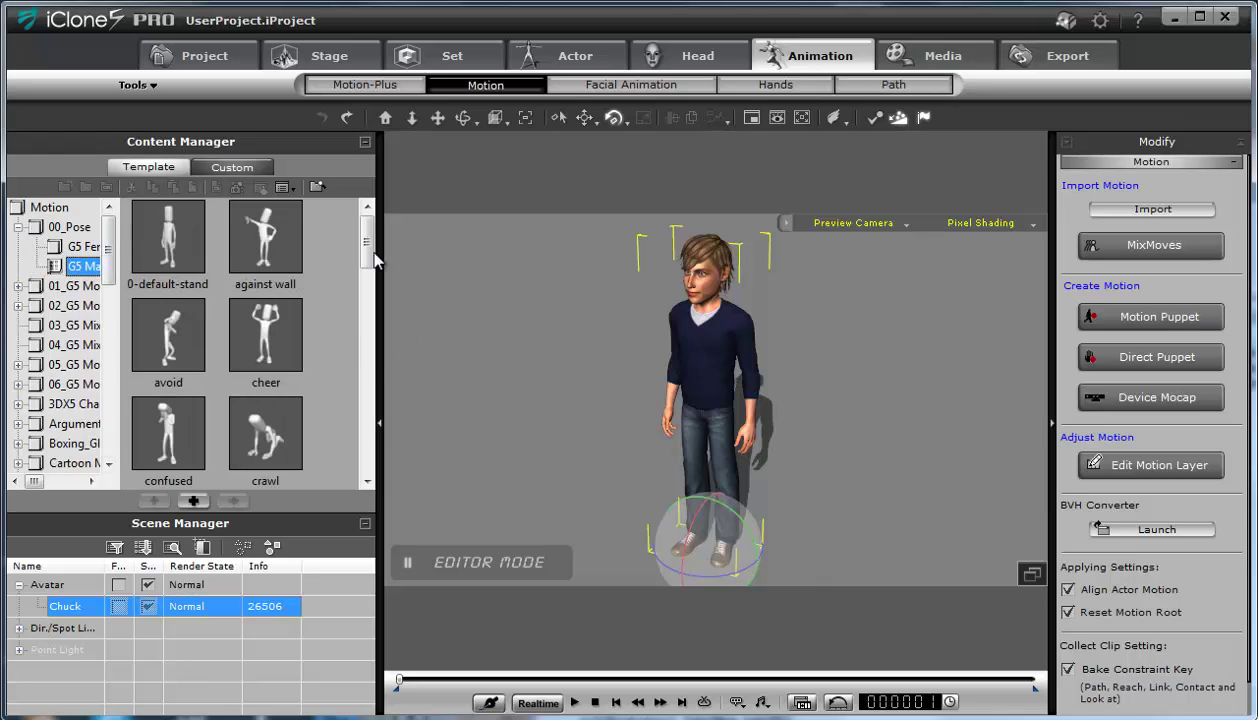
Look through the G5 male pose thumbnails, including crawl and the kneeling poses, and return to the start of the list.
mouse_move(370, 247)
mouse_down()
mouse_move(364, 459)
mouse_move(370, 250)
mouse_up()
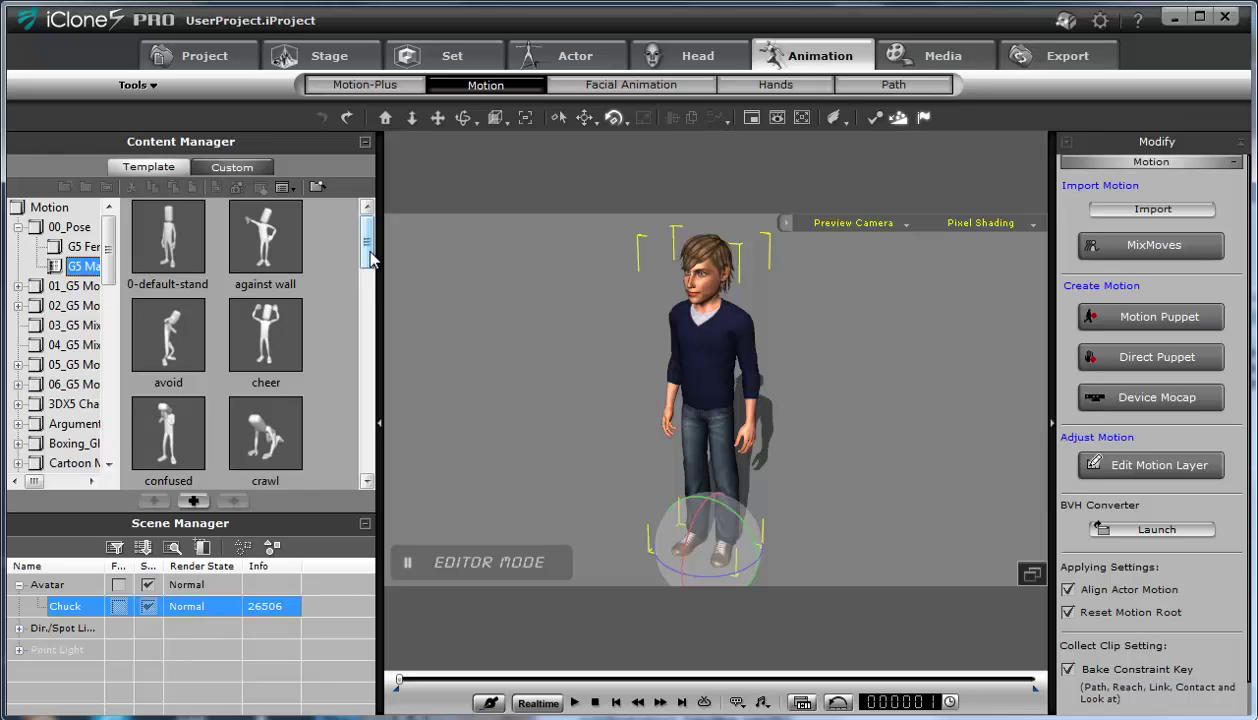
scroll(370, 258, down, 2)
click(296, 320)
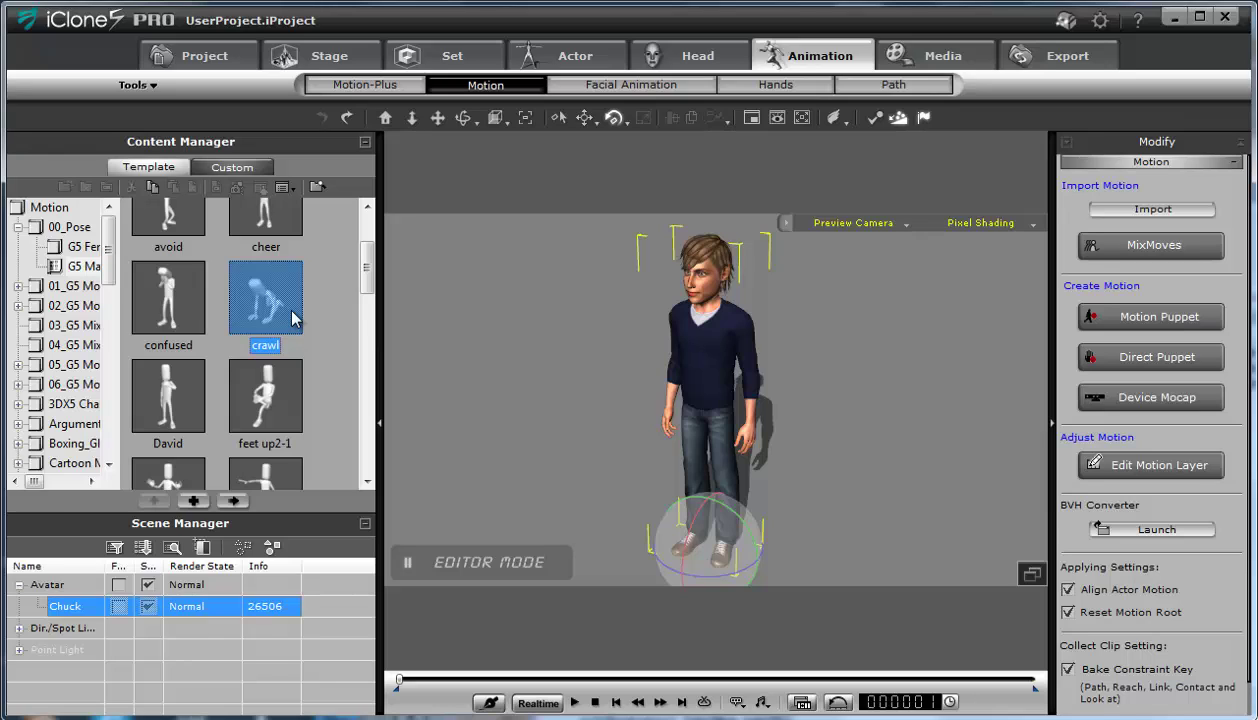
drag(365, 268, 368, 318)
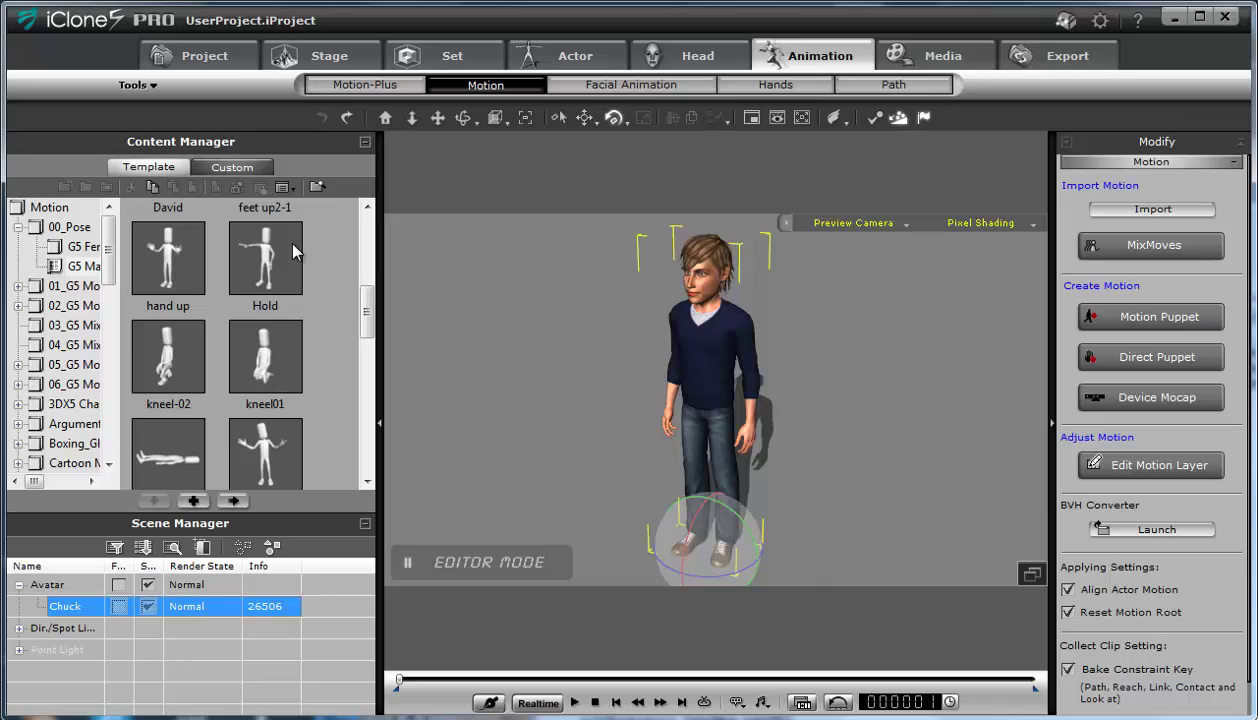
drag(368, 319, 370, 254)
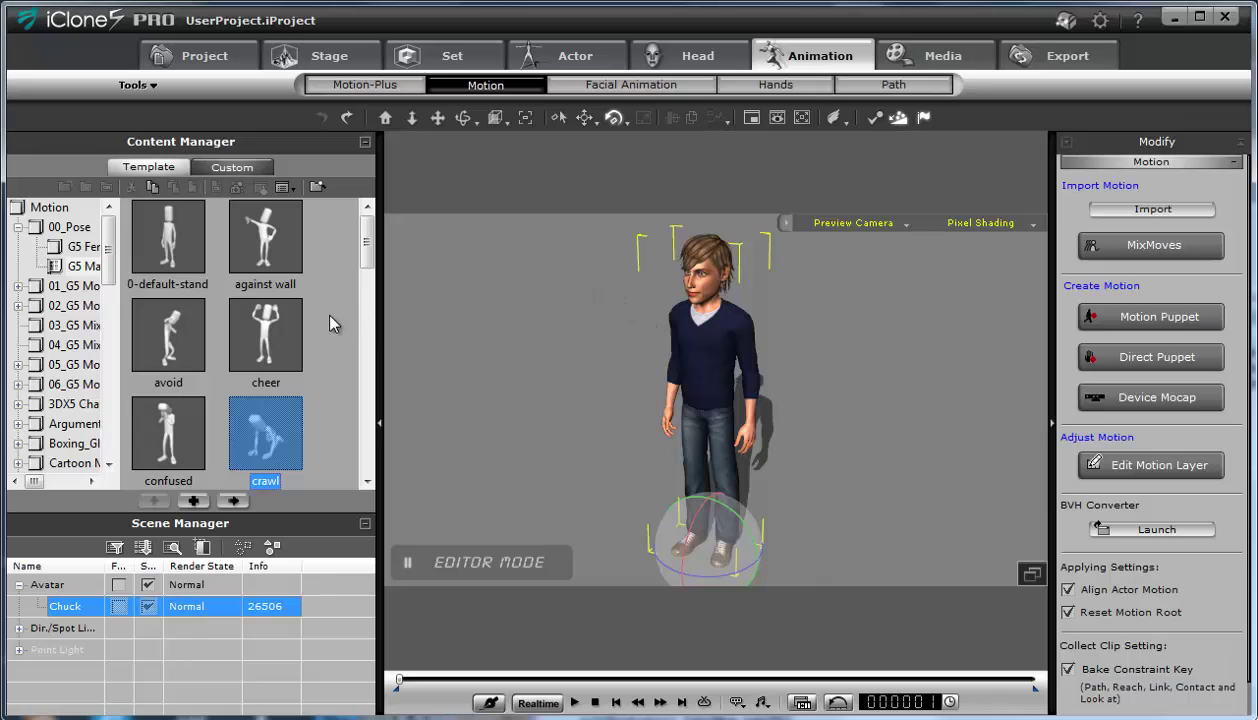
Collapse the 00_Pose folder and widen the folder tree so more of the motion folder names can be read.
double_click(42, 228)
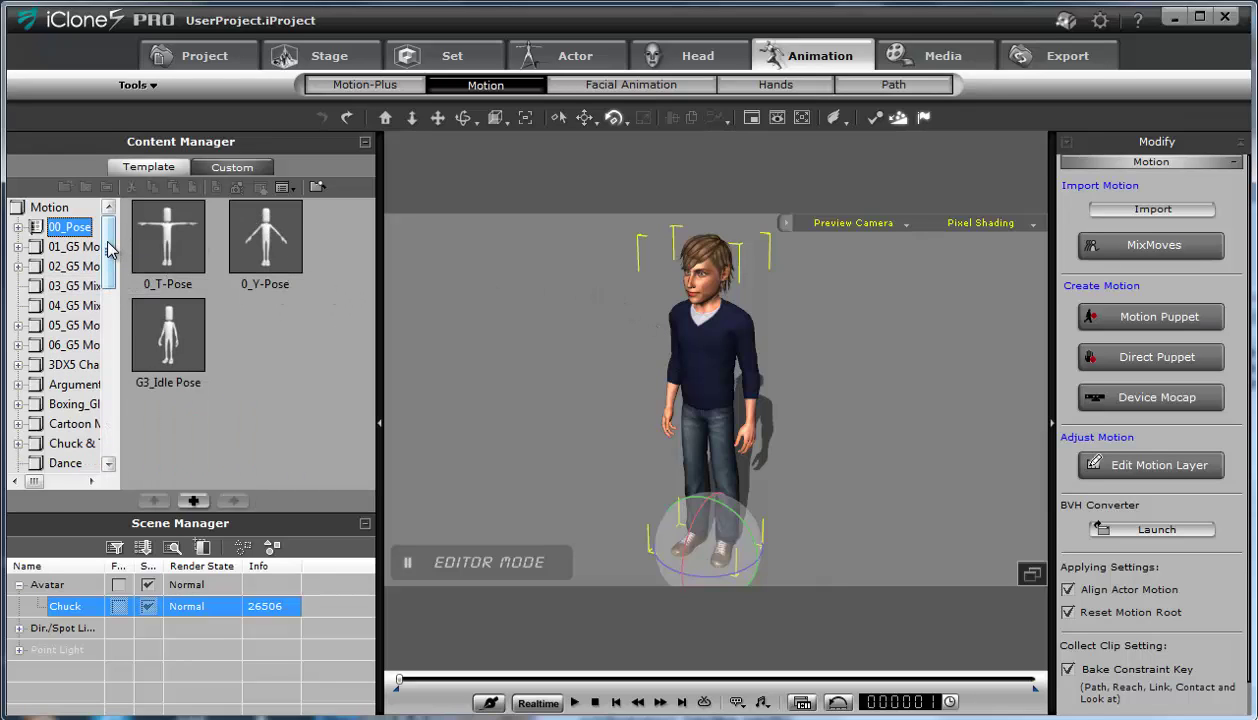
drag(120, 236, 167, 240)
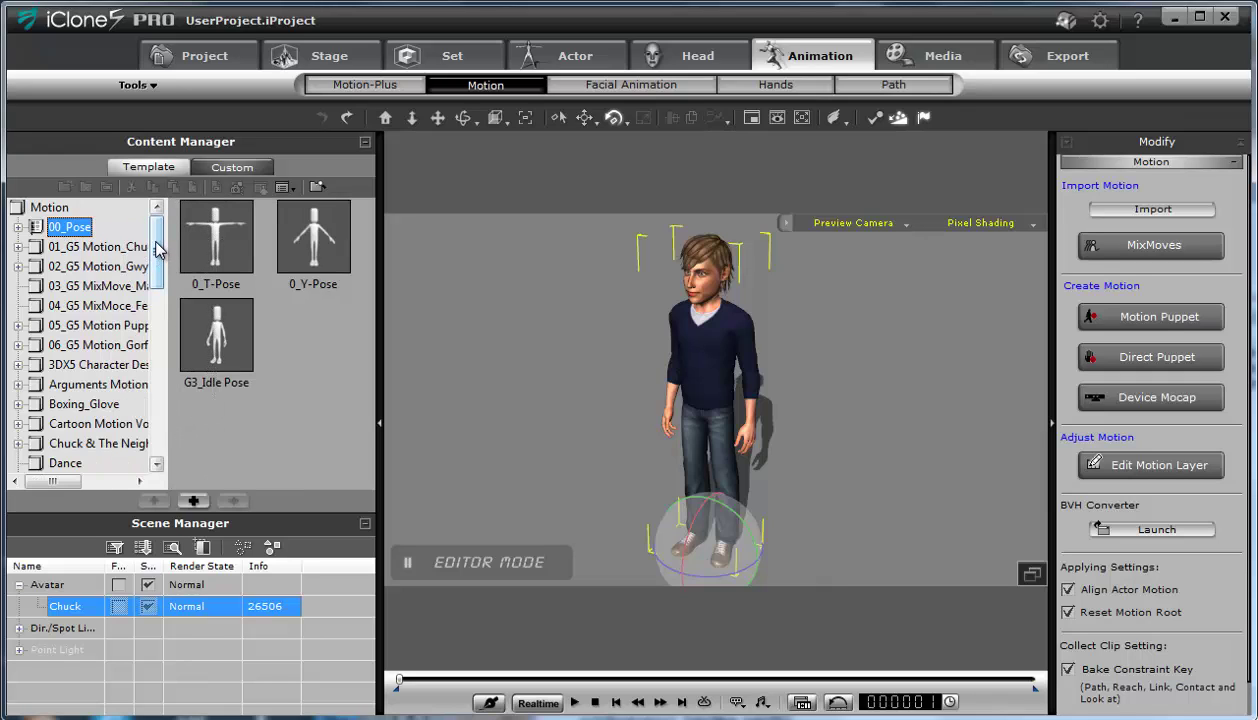
scroll(157, 248, down, 1)
scroll(157, 248, up, 1)
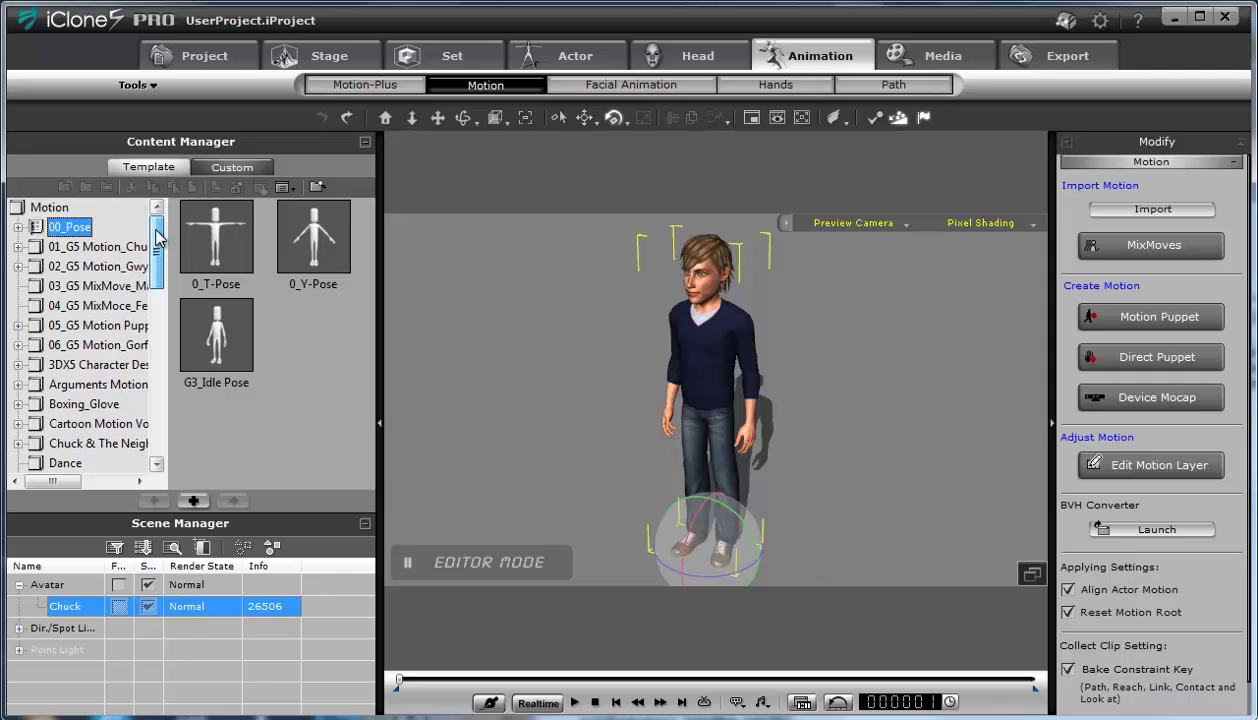
Look through the Perform and Move motions in the 01_G5 Motion folder and the male motions in 03_G5 MixMove.
double_click(104, 250)
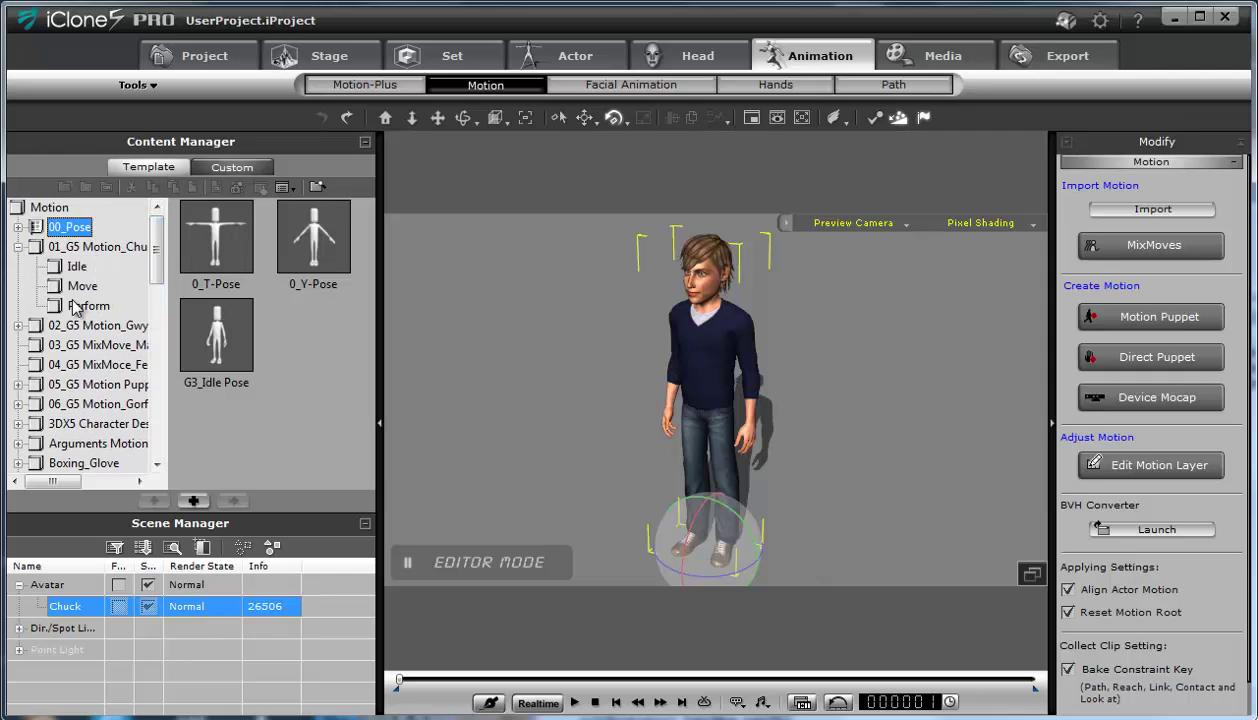
click(85, 305)
click(86, 287)
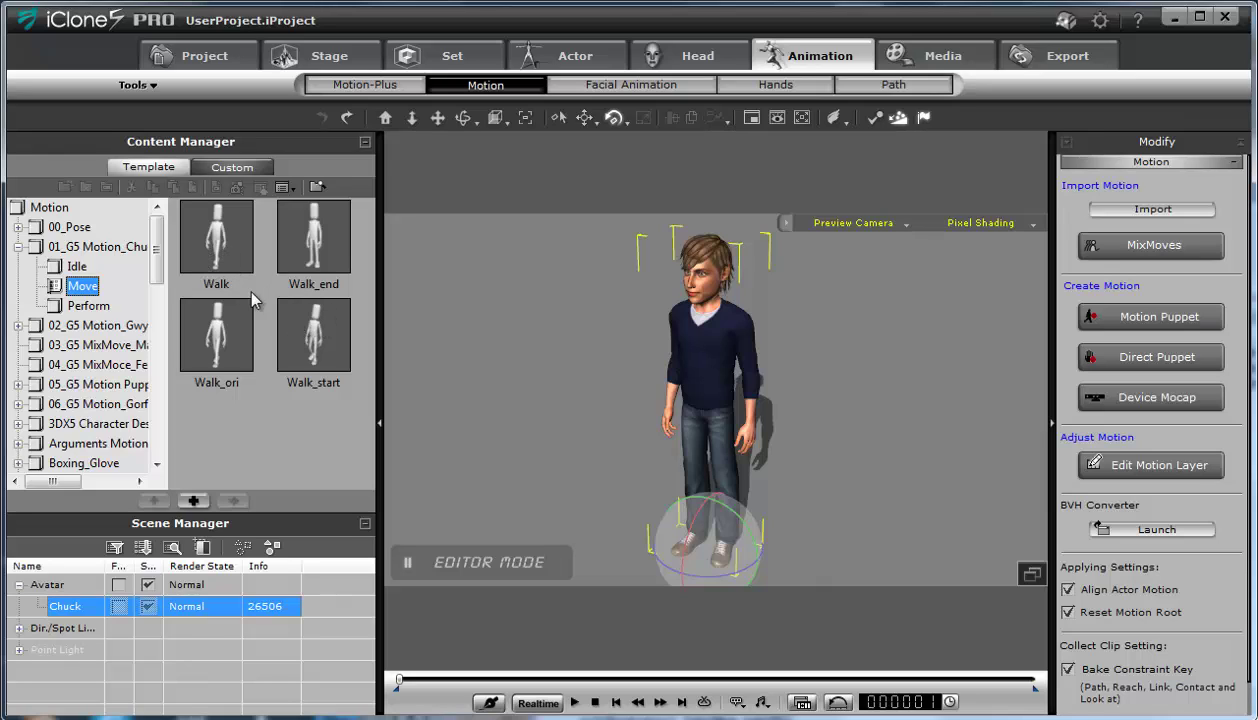
click(18, 246)
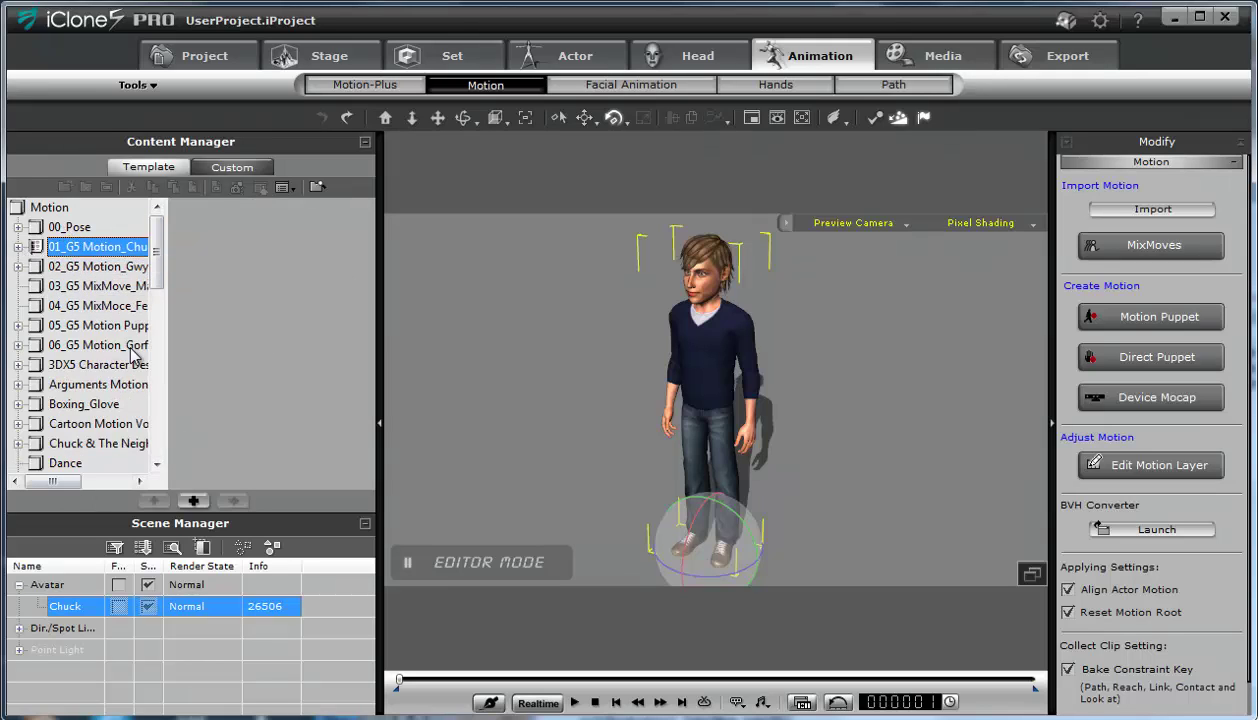
mouse_move(158, 276)
mouse_down()
mouse_move(160, 293)
mouse_move(163, 270)
mouse_up()
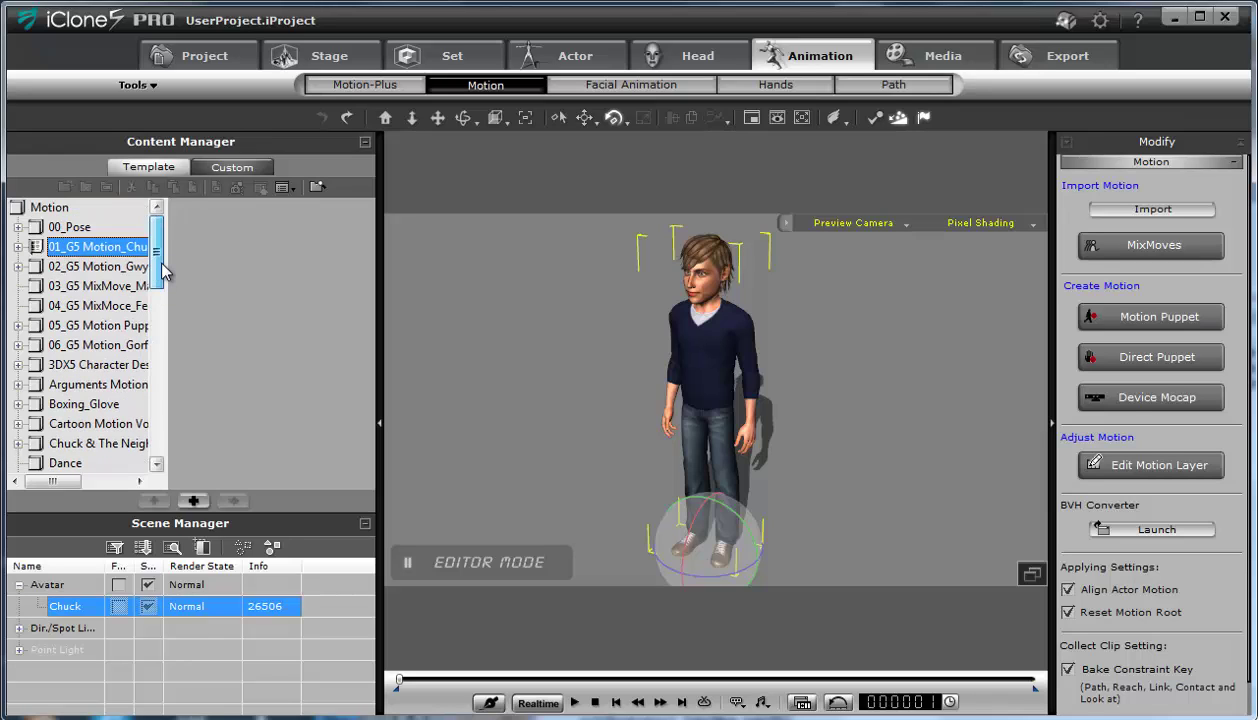
click(104, 288)
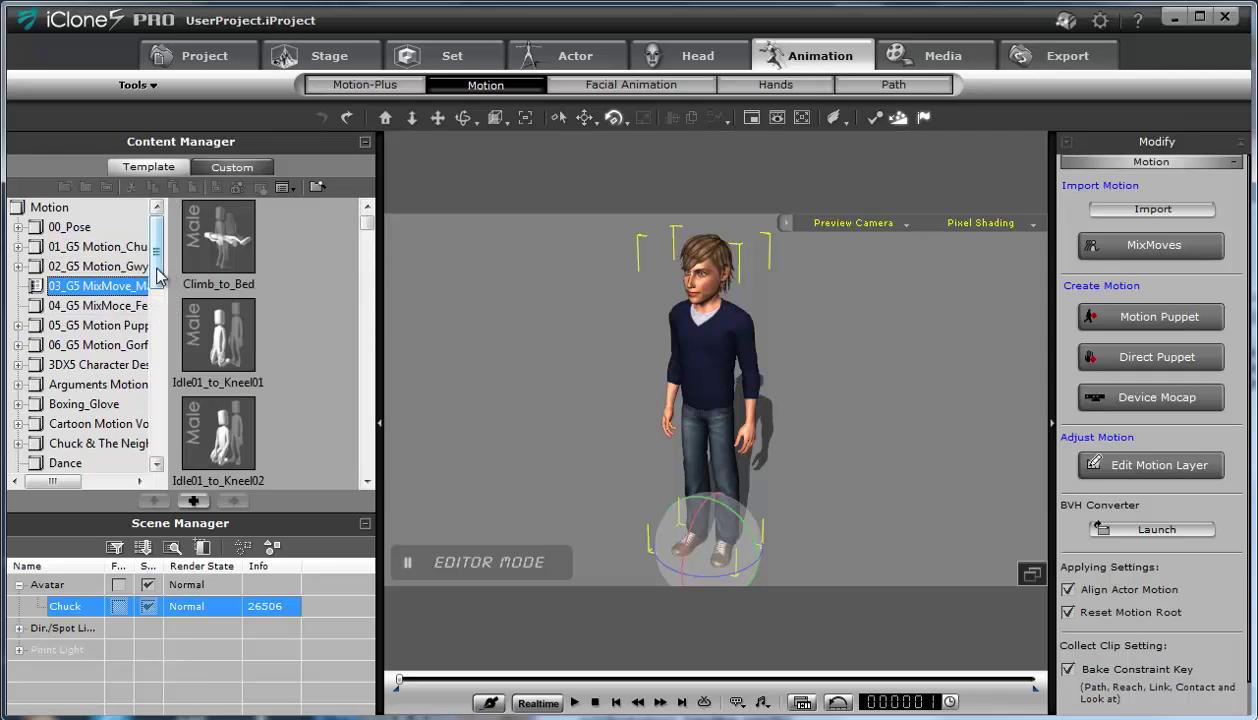
Look at the Argument motions inside the Arguments Motion folder, and collapse that folder again.
scroll(158, 276, down, 2)
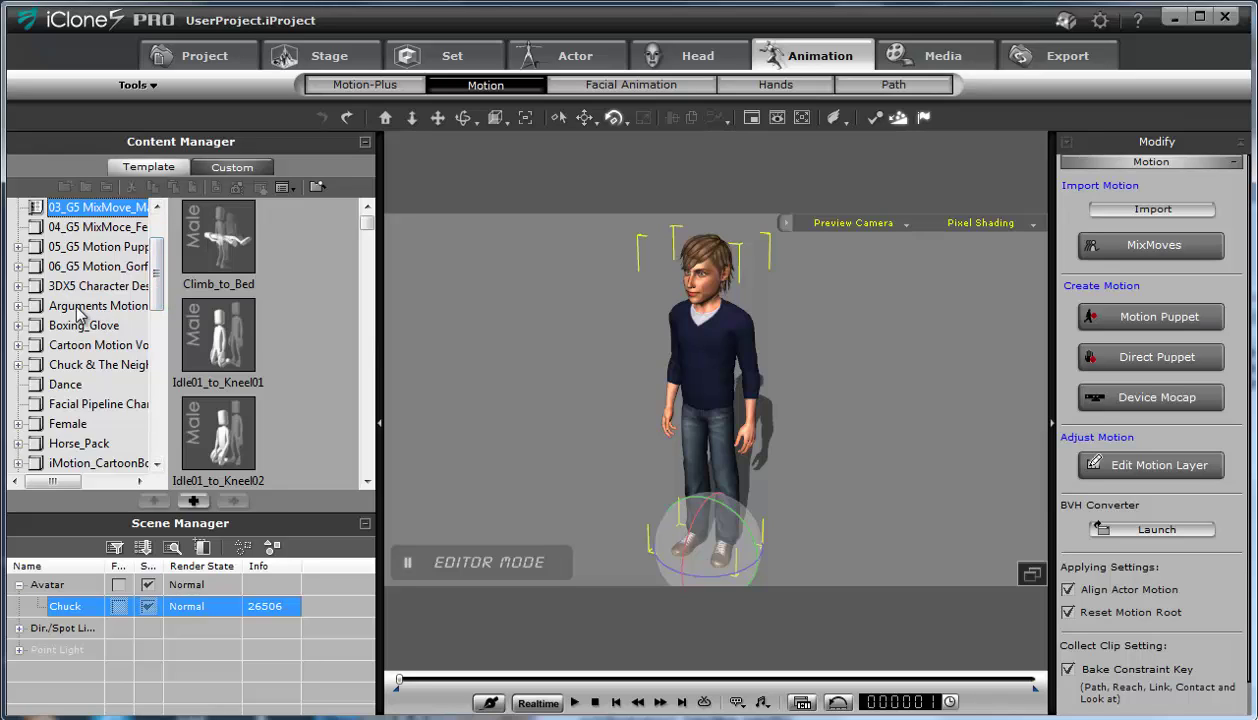
click(19, 306)
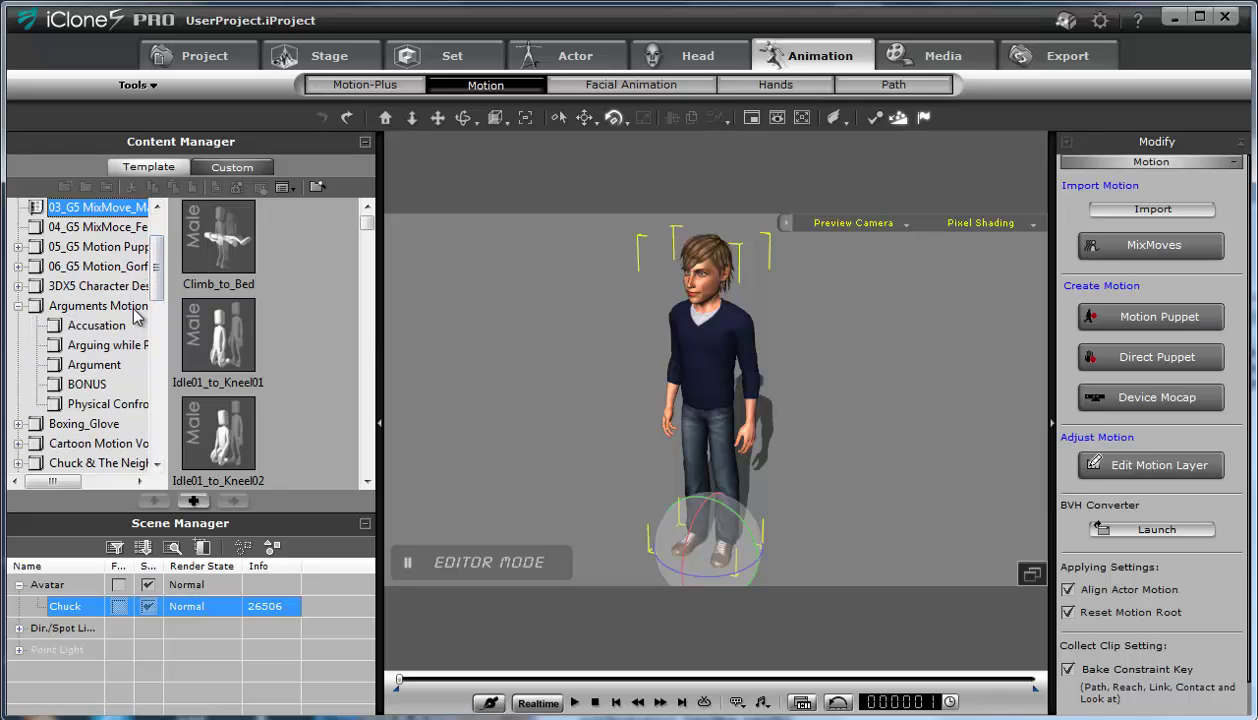
click(84, 366)
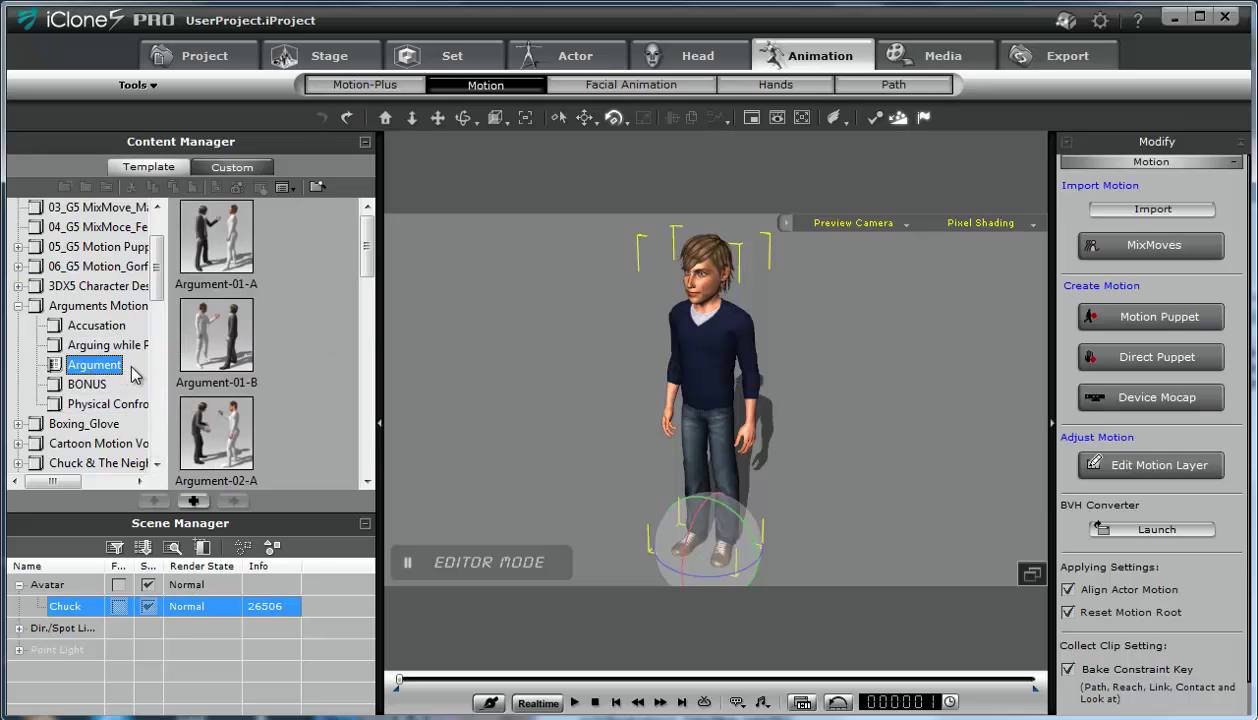
drag(160, 259, 160, 222)
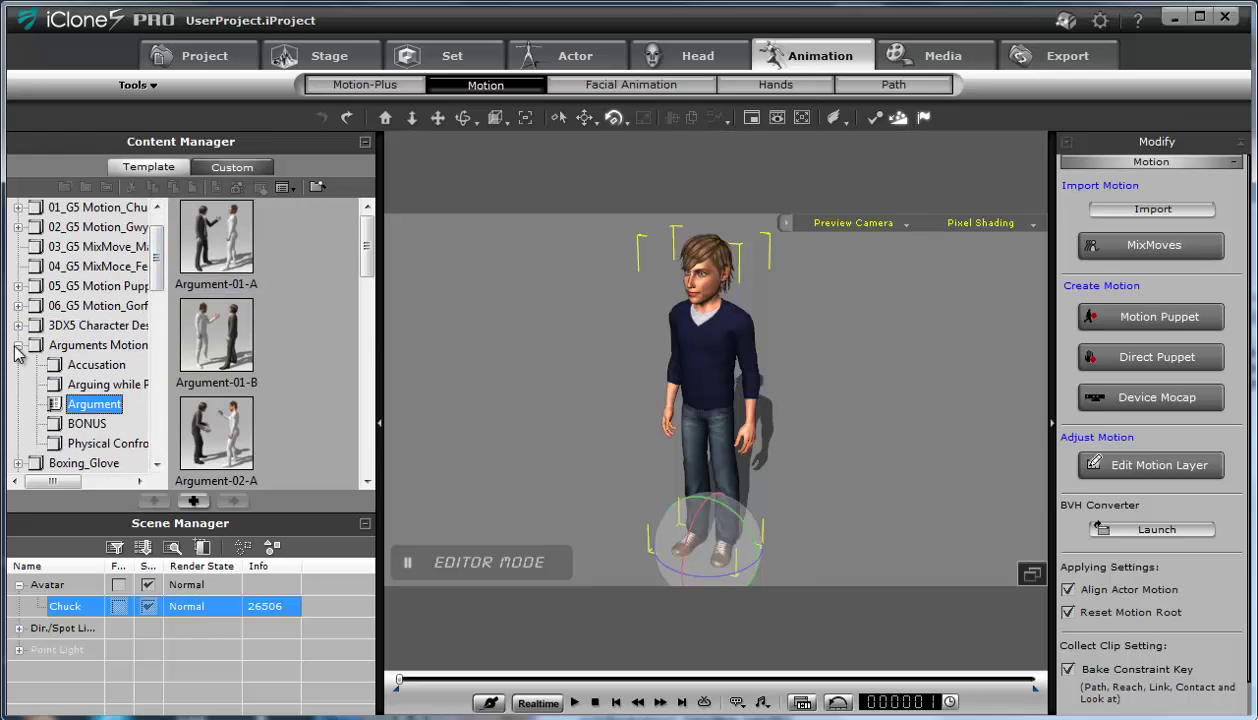
click(19, 346)
Open the Idle_Talk motions in the Stand subfolder of the second MixMoves Communication folder.
drag(160, 255, 162, 369)
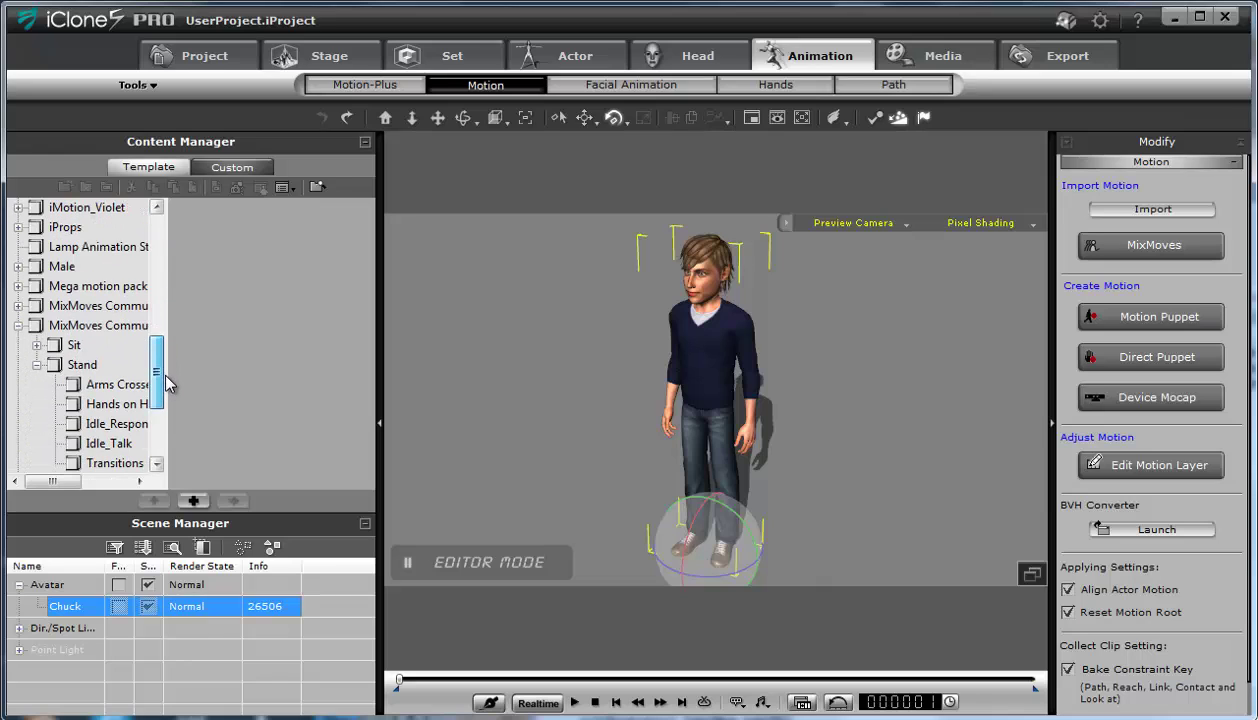
click(19, 325)
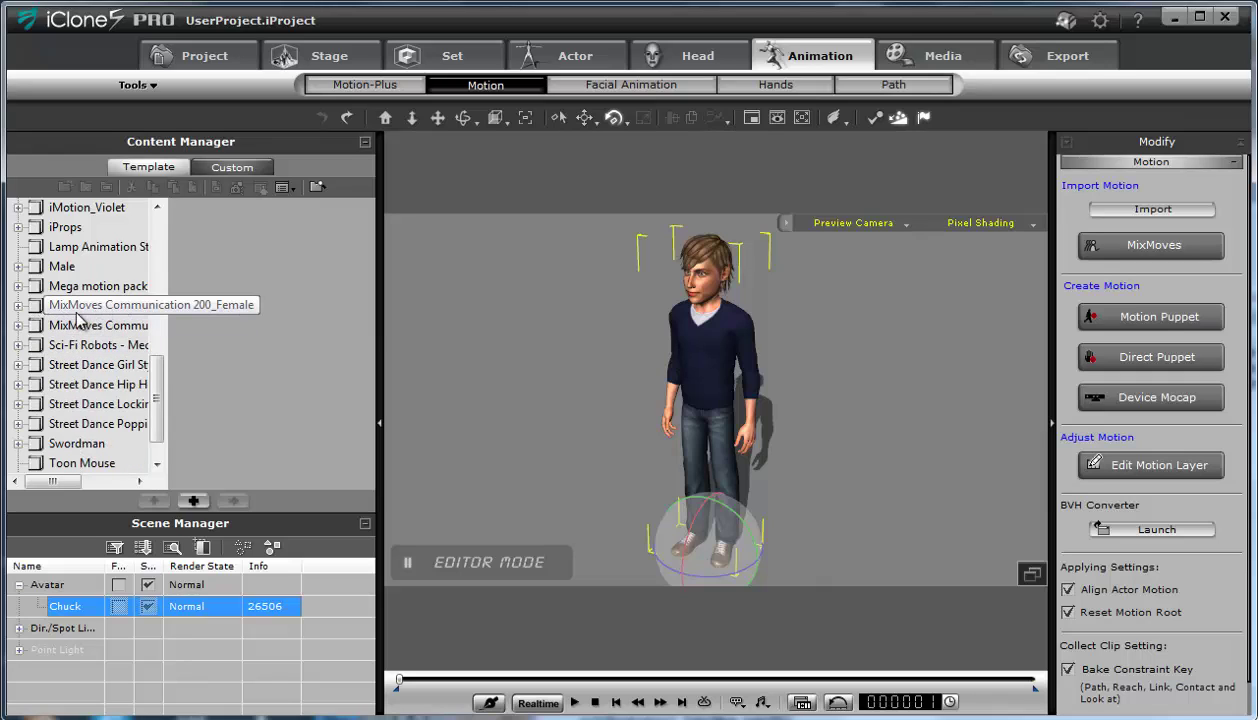
click(19, 325)
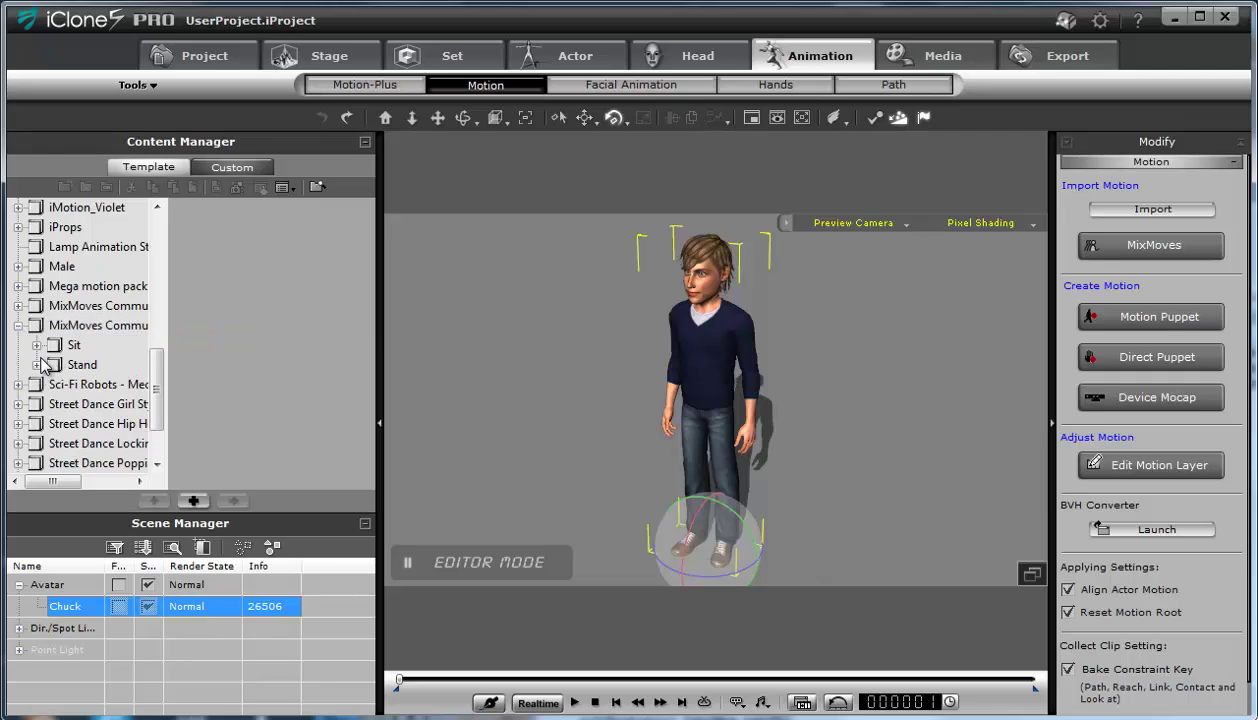
click(37, 366)
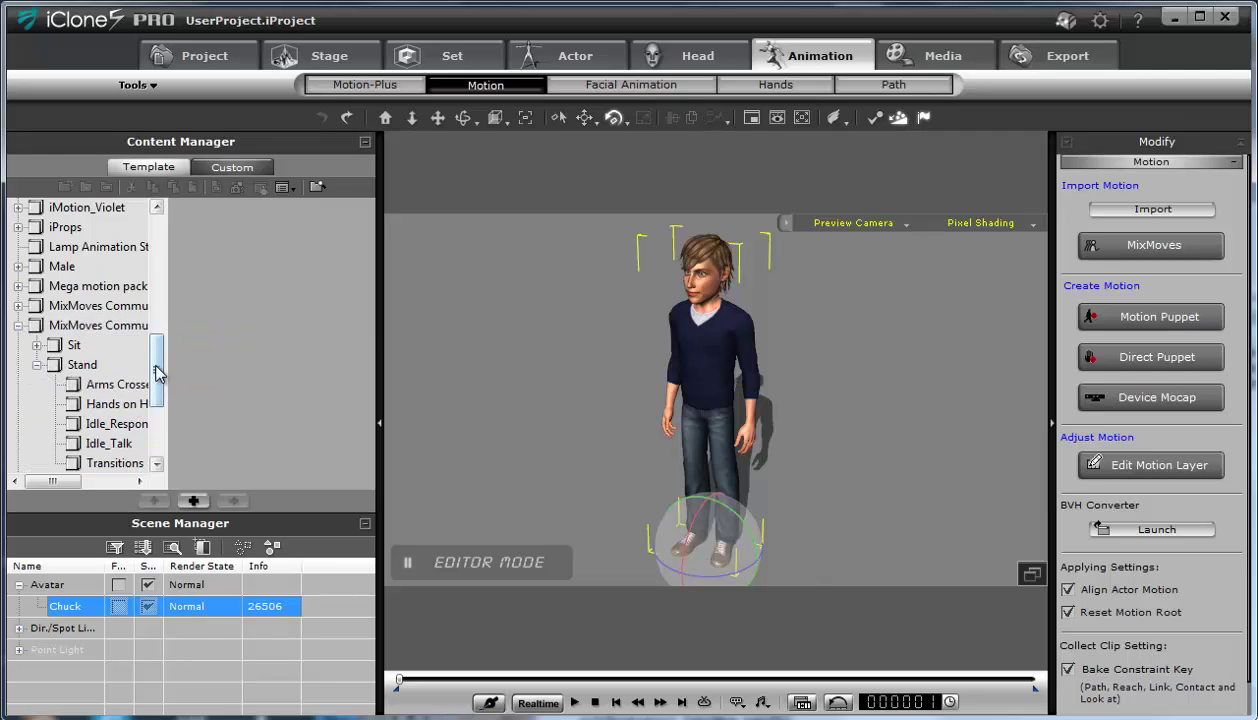
drag(160, 360, 157, 403)
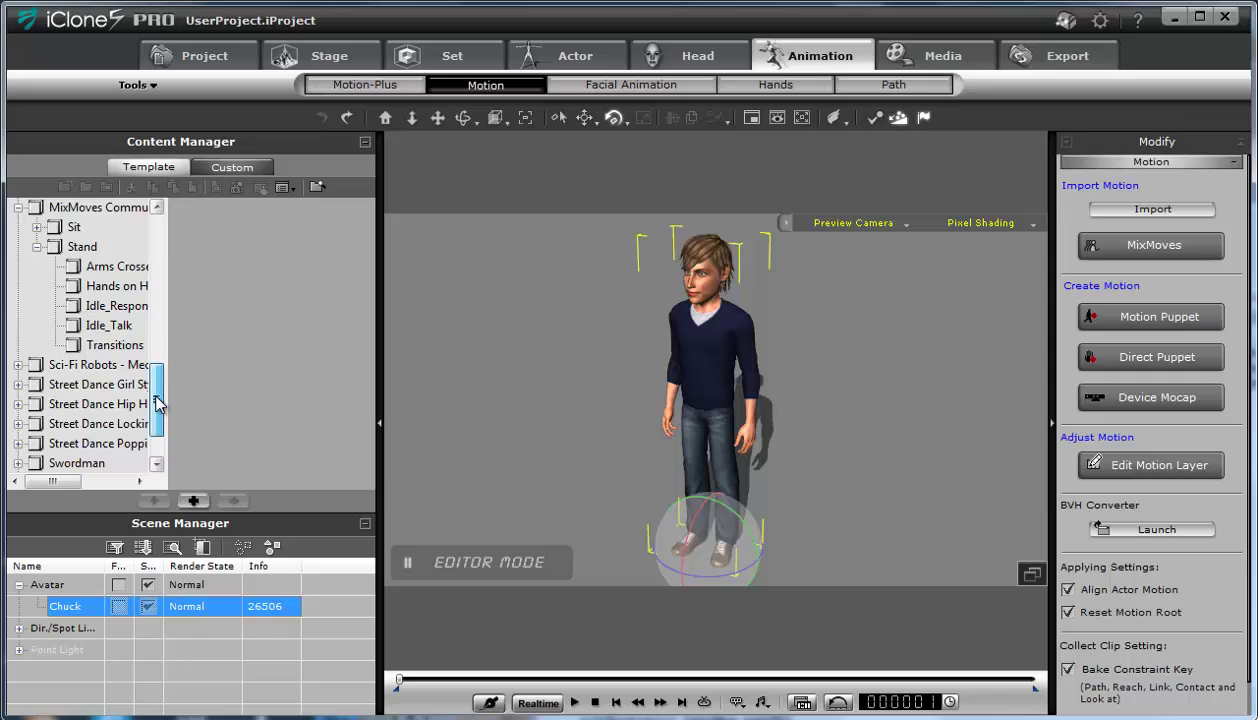
click(108, 326)
Apply the Excited motion from the Idle_Talk folder to the avatar.
drag(366, 260, 366, 289)
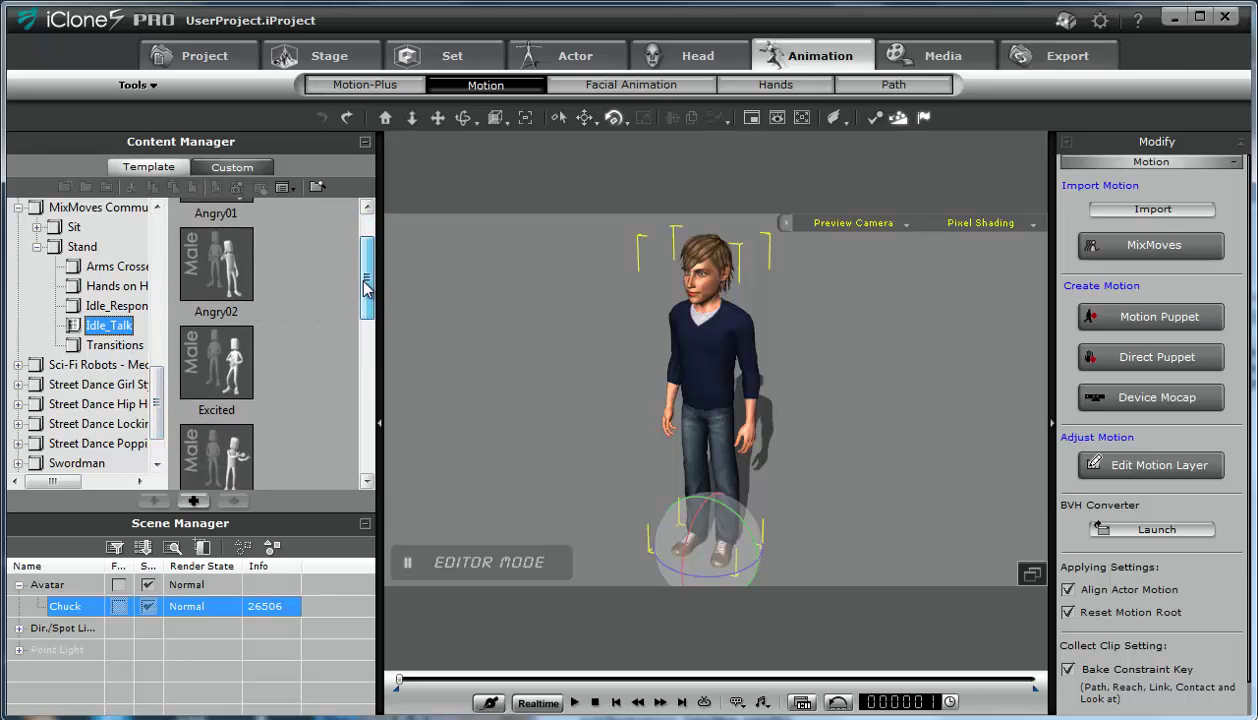
click(235, 362)
double_click(218, 362)
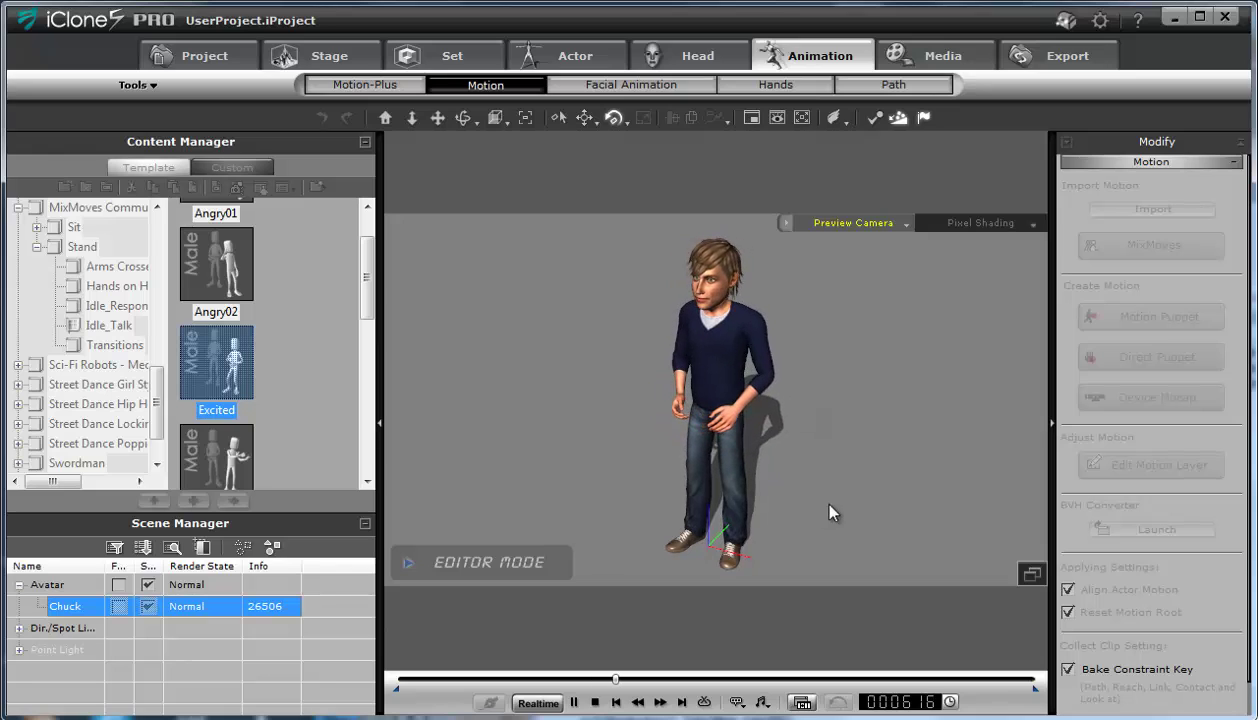
click(751, 410)
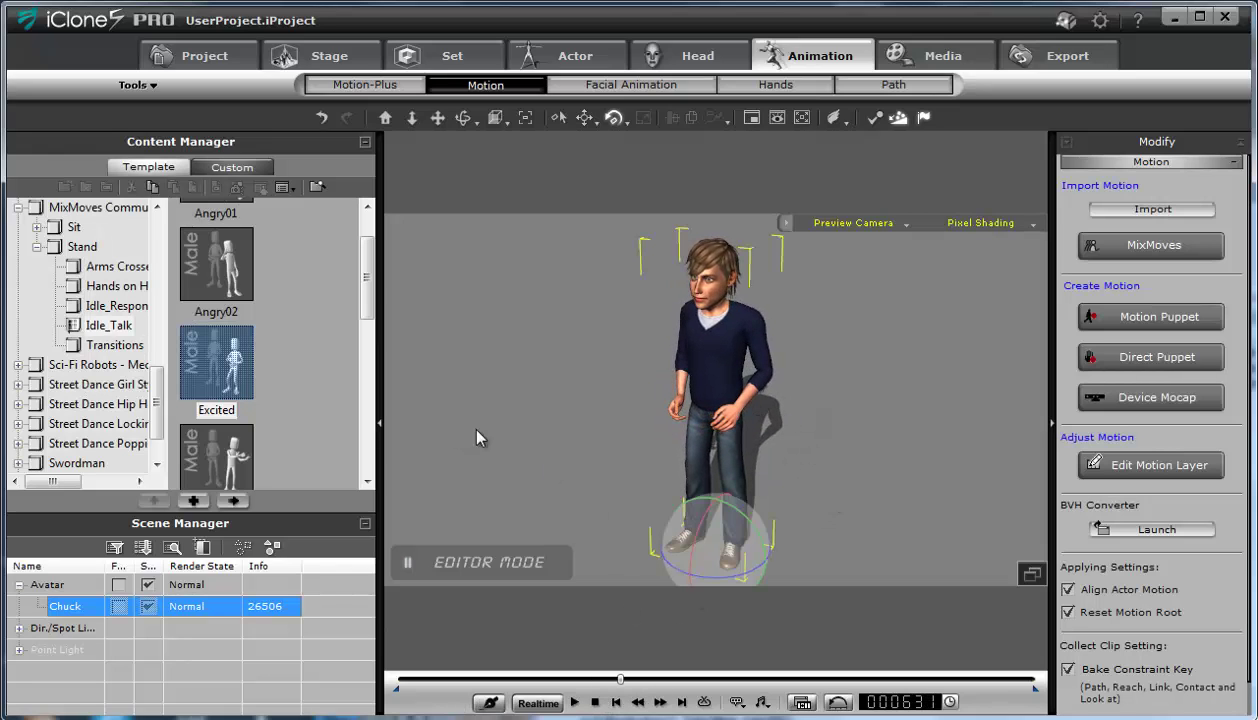
Add the Explain02 motion after the Excited motion on the avatar, and return to the first frame.
drag(372, 303, 372, 382)
click(229, 338)
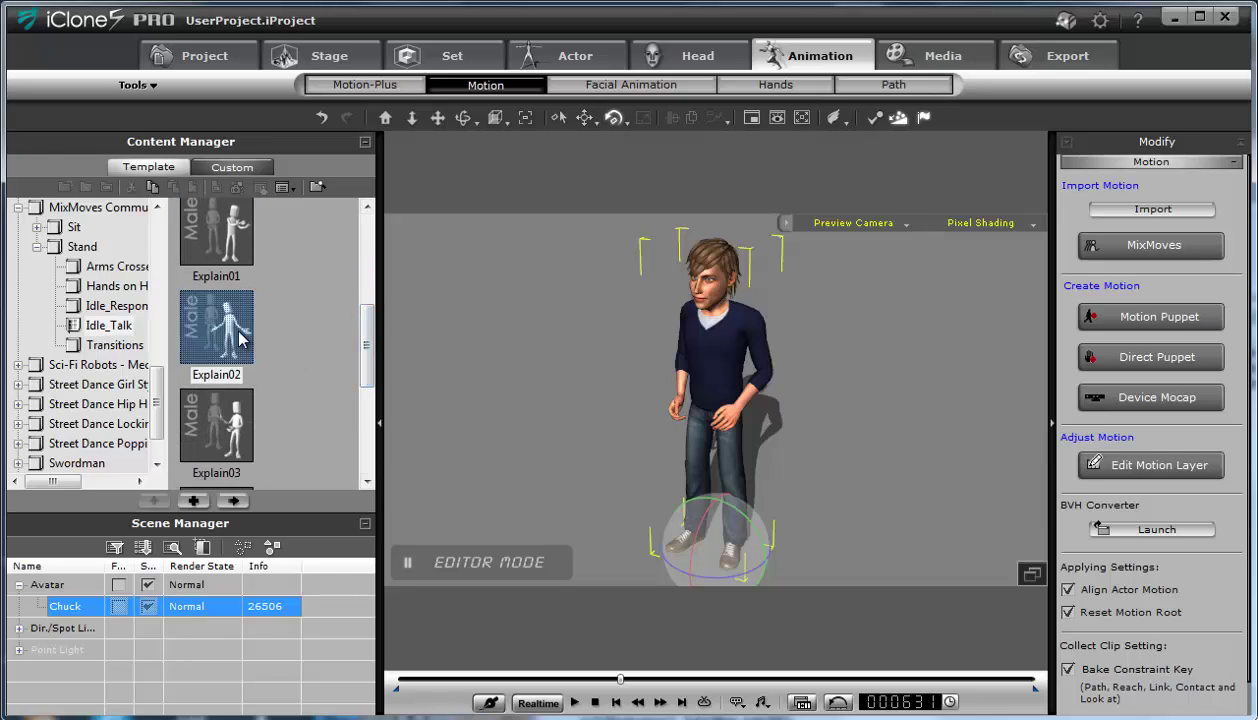
double_click(229, 335)
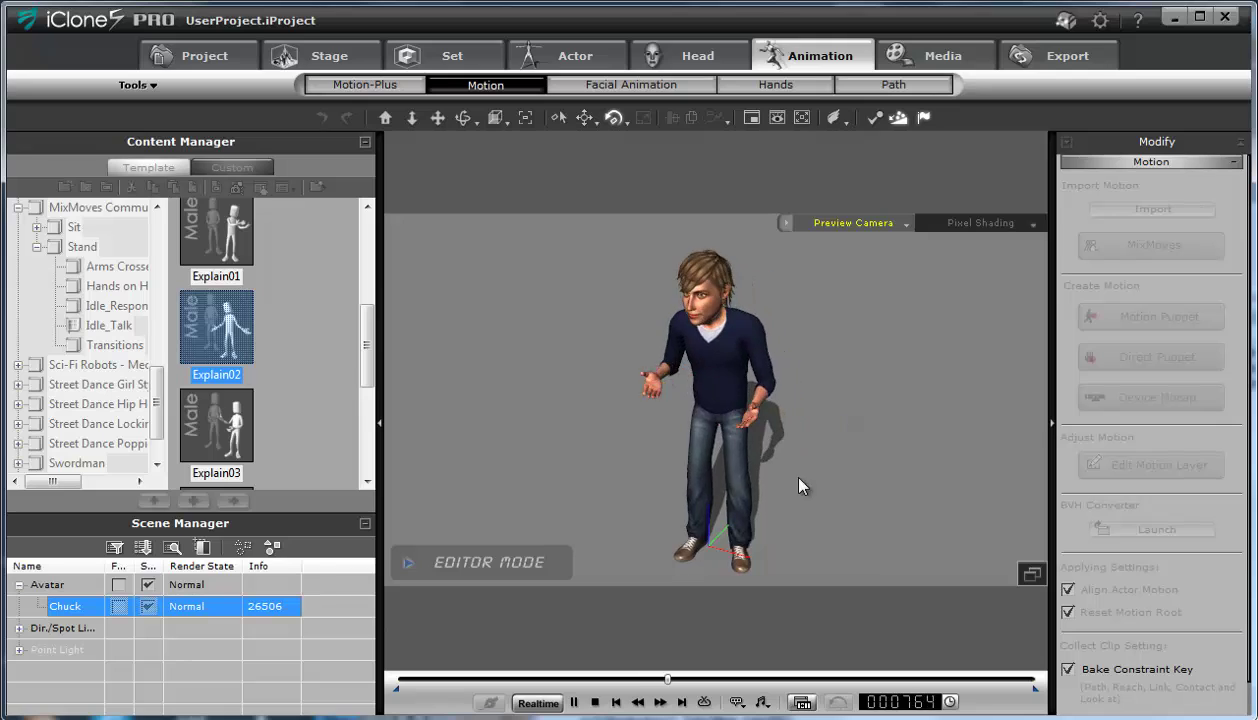
click(593, 703)
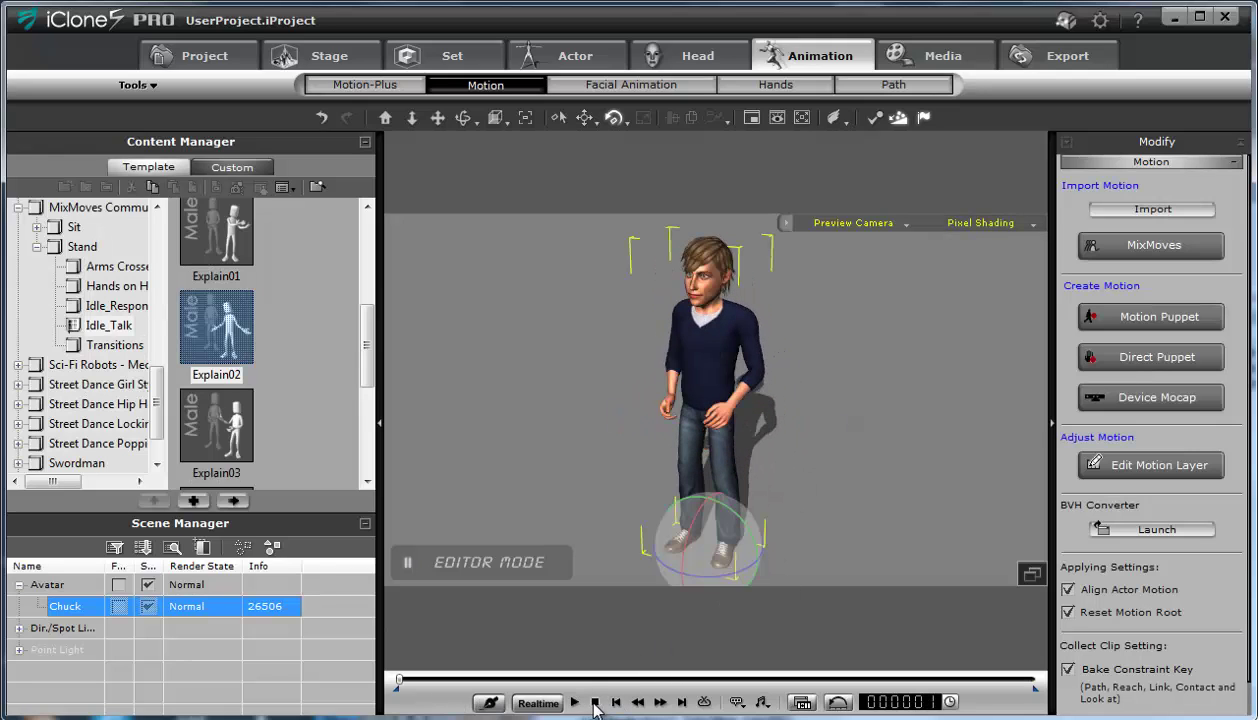
Show the avatar's Motion track in the timeline, zoomed out so the whole Excited and Explain02 clips fit.
click(802, 703)
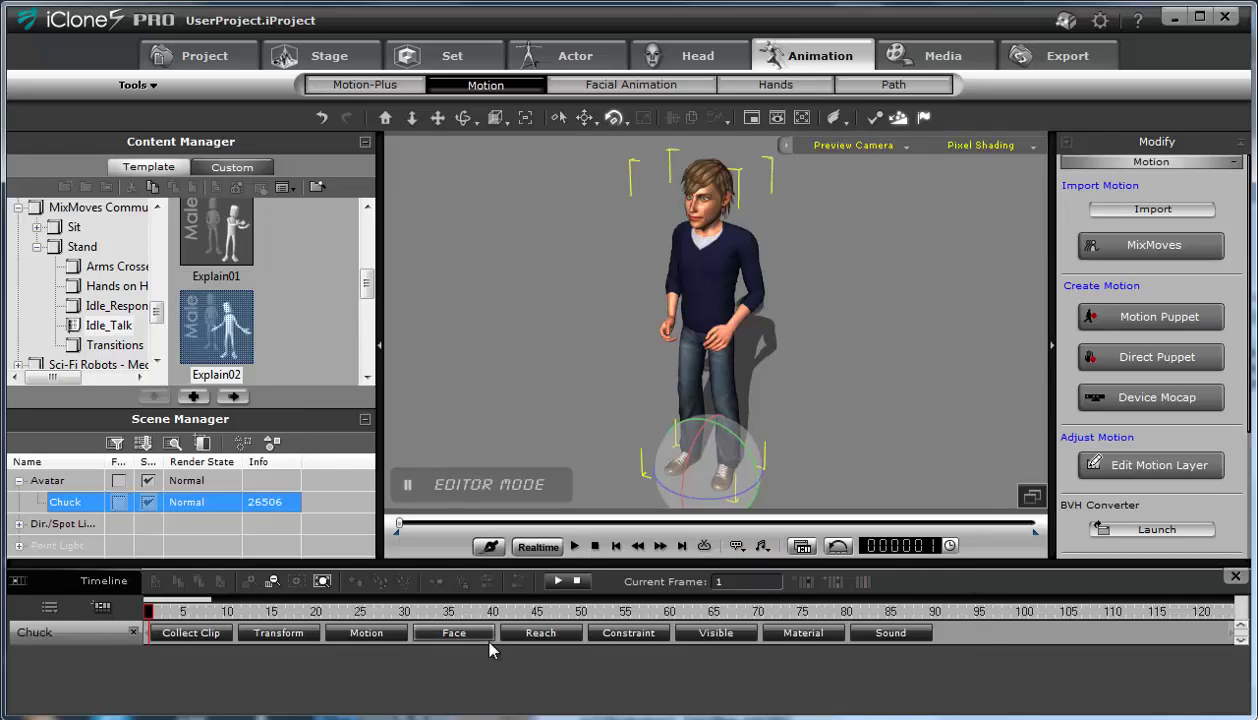
click(364, 632)
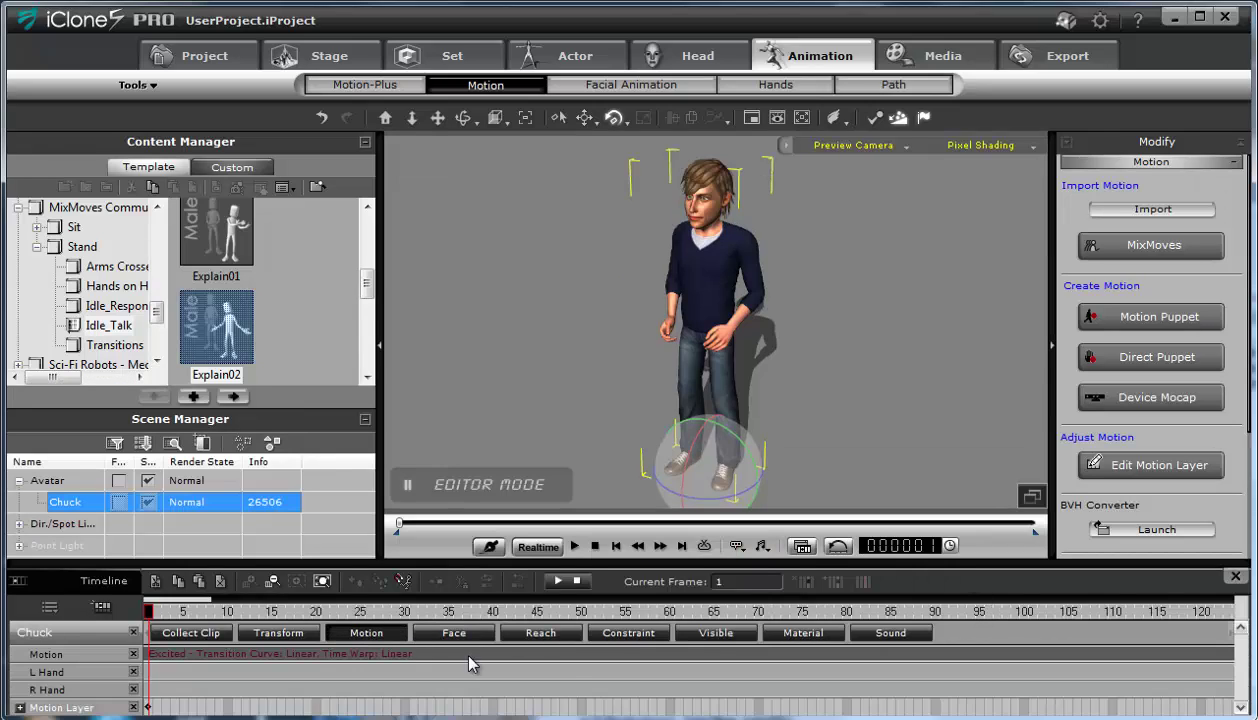
drag(208, 598, 843, 622)
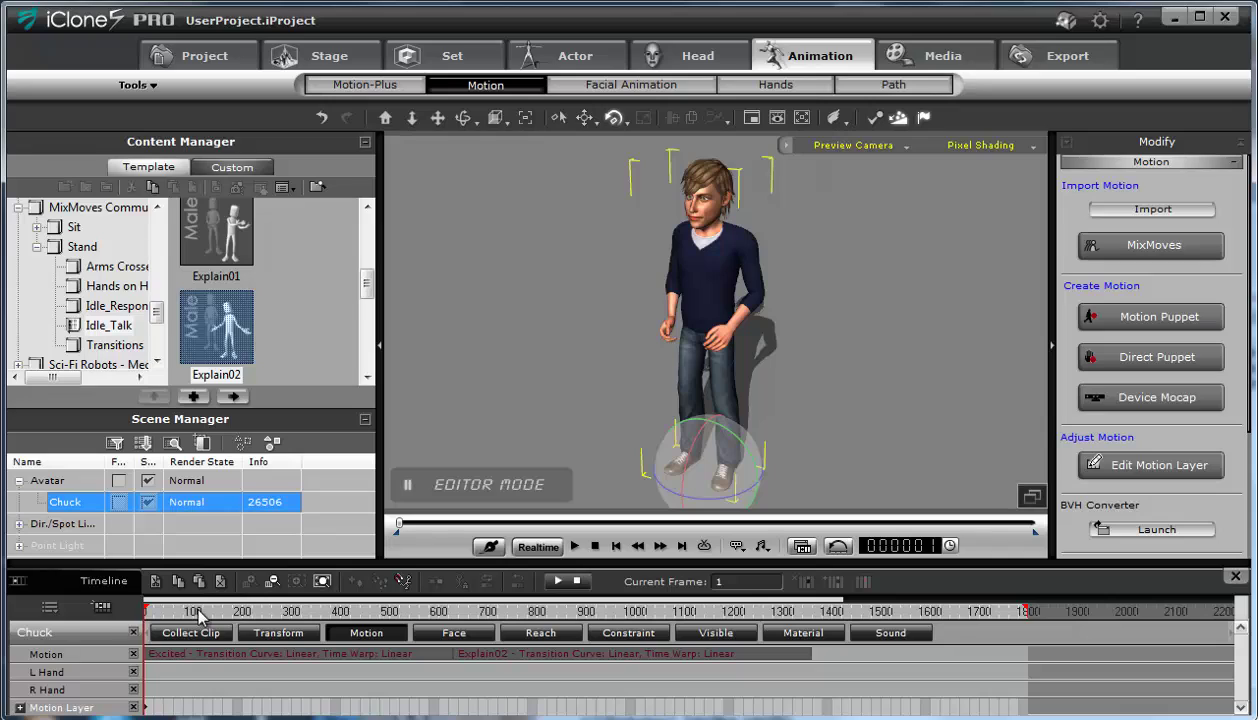
Create a folder named my_poses under Motion in the custom library.
click(246, 172)
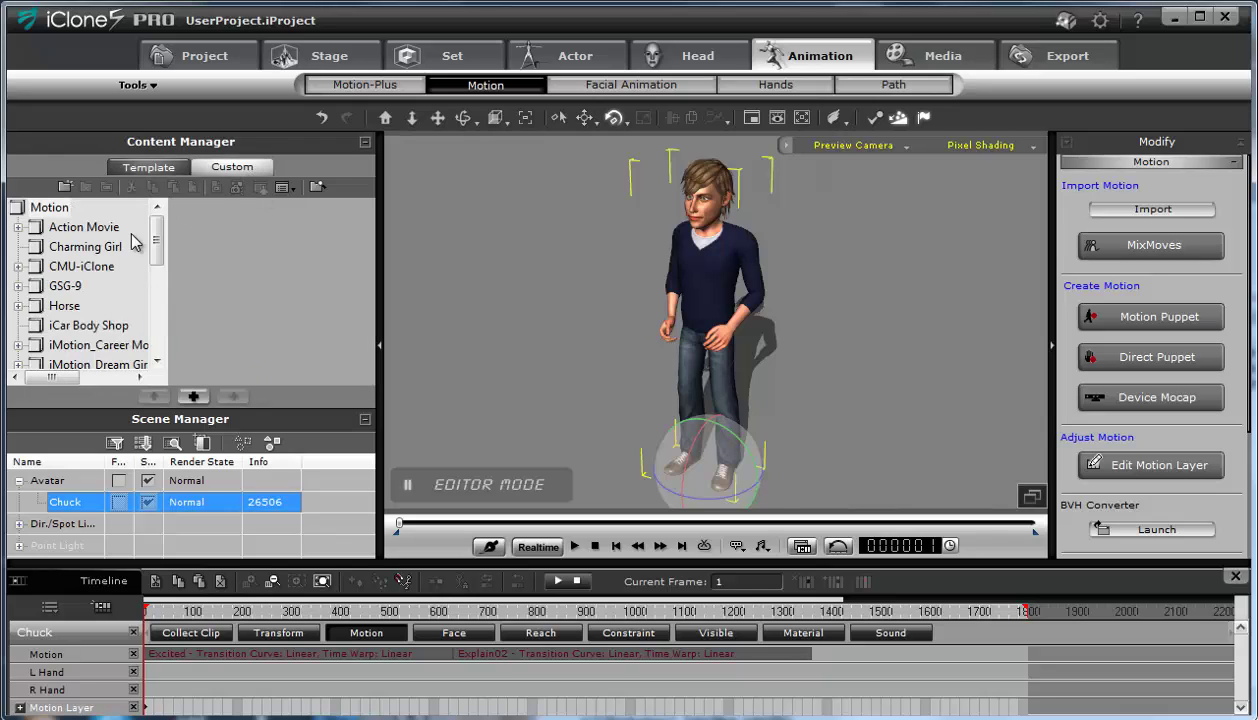
click(50, 208)
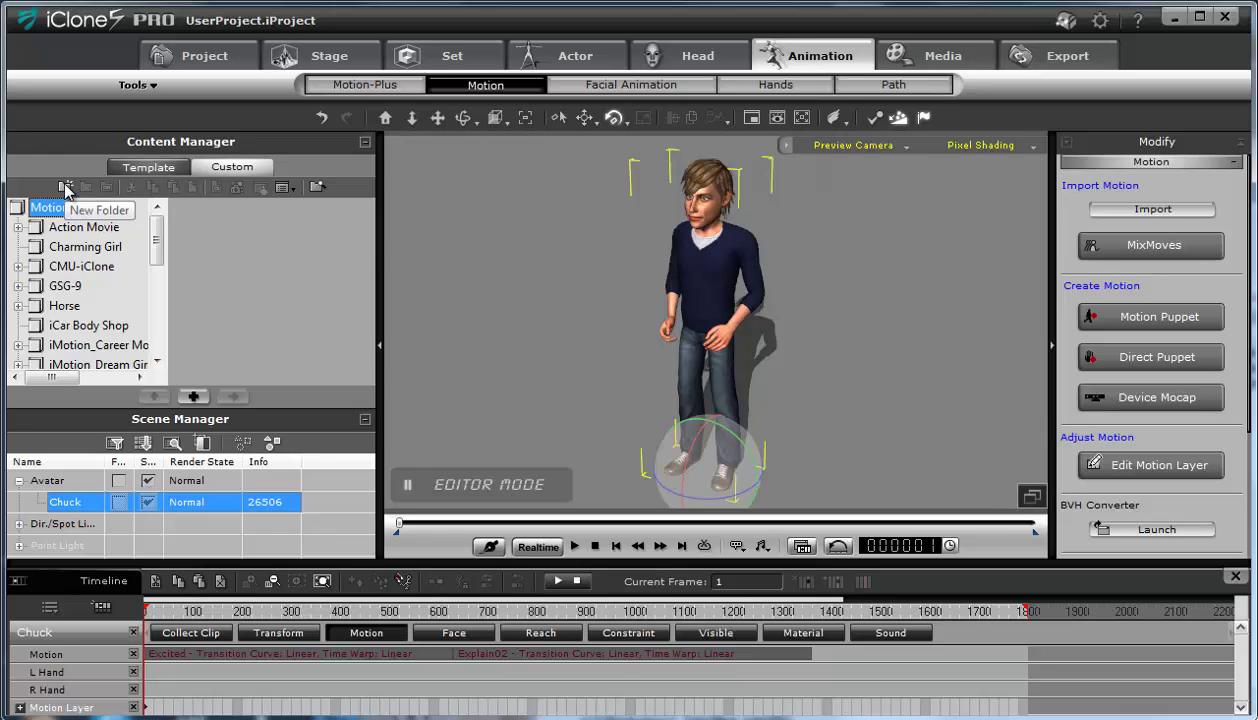
click(65, 188)
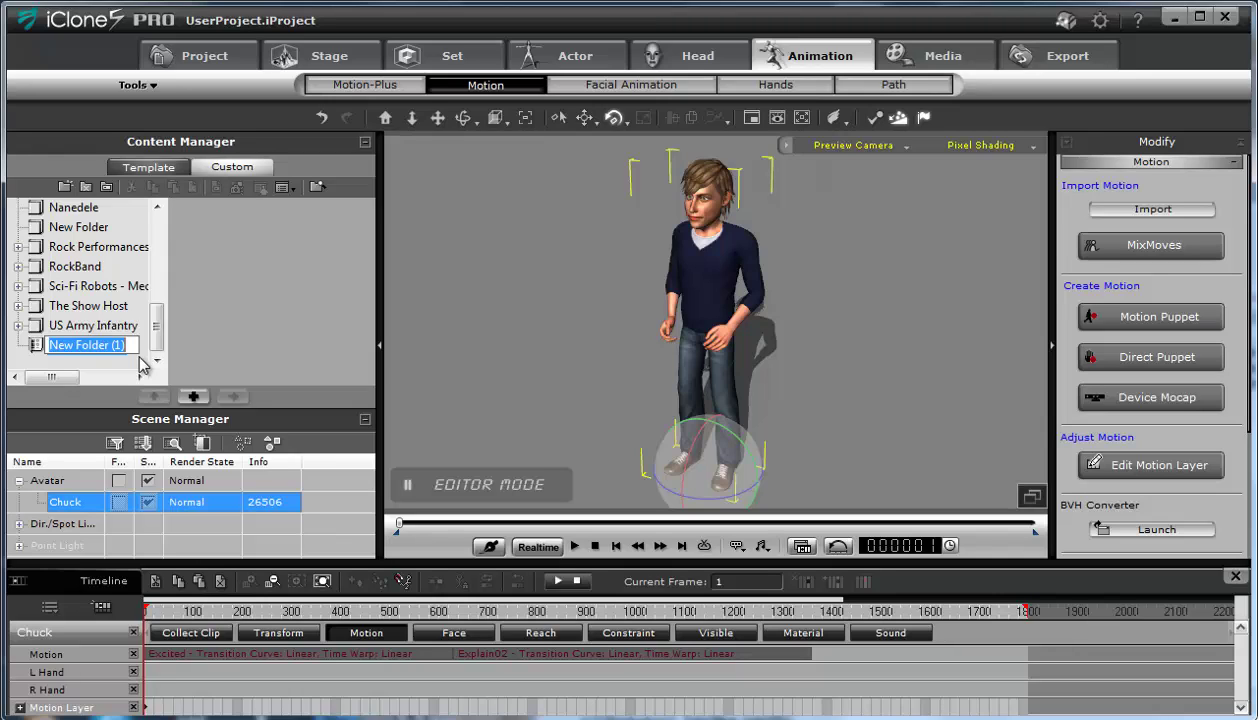
text(my_poses)
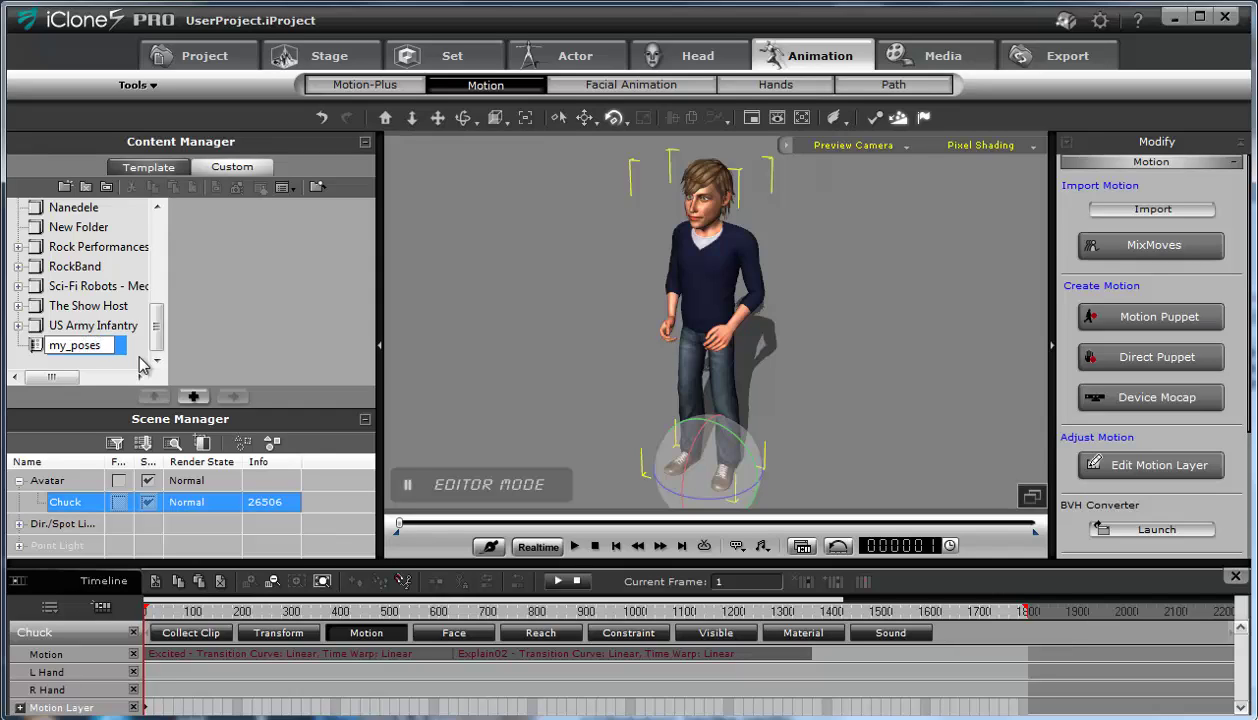
key(Return)
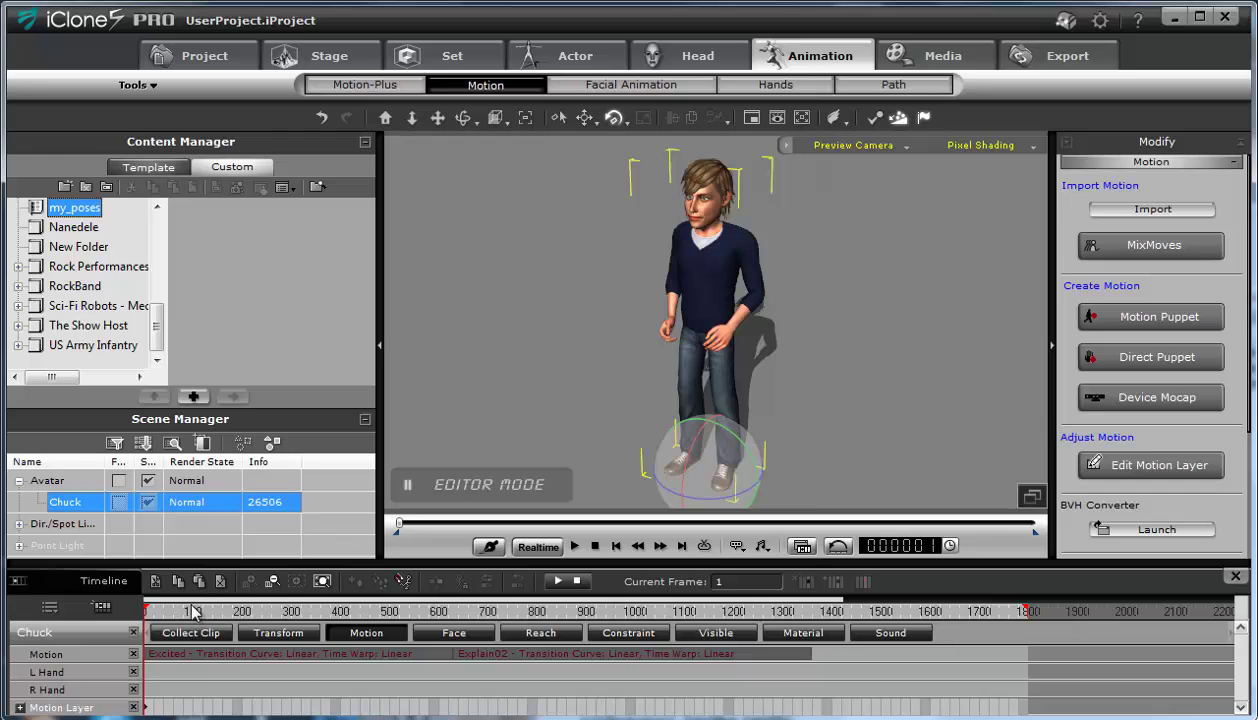
Save the avatar's pose at frame 239 into the my_poses folder, with the Collect Clip track shown.
drag(195, 617, 262, 627)
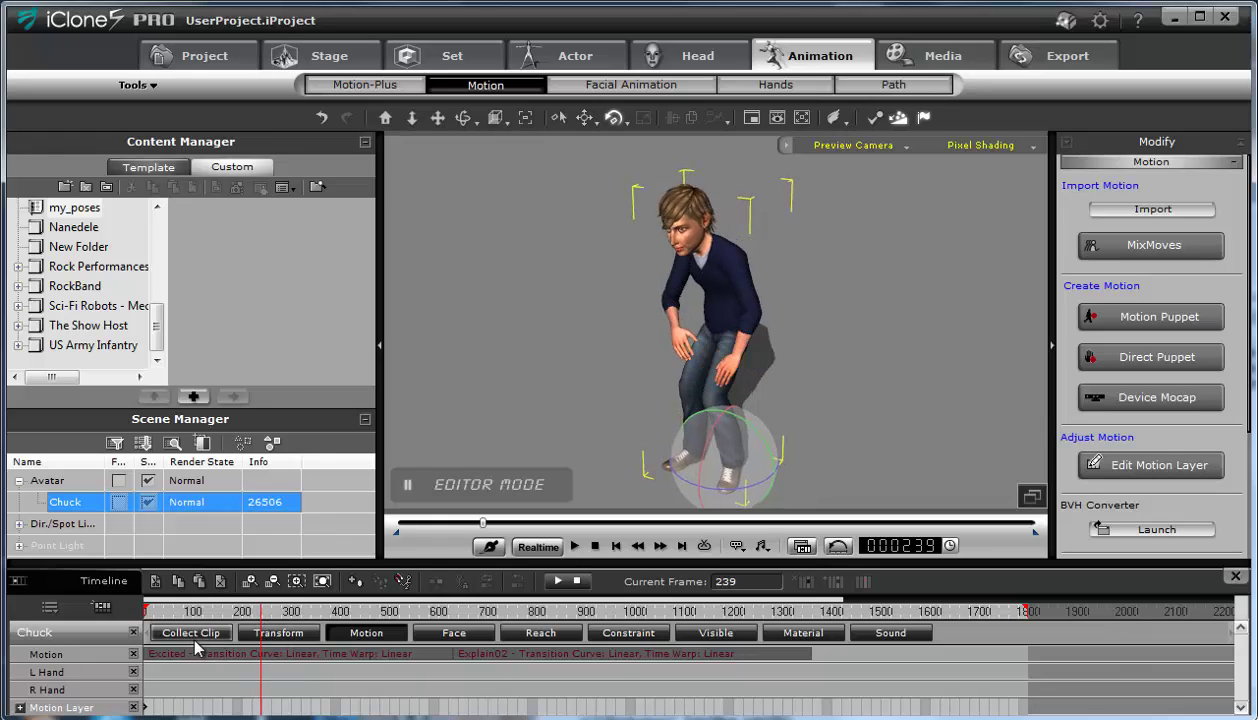
click(217, 635)
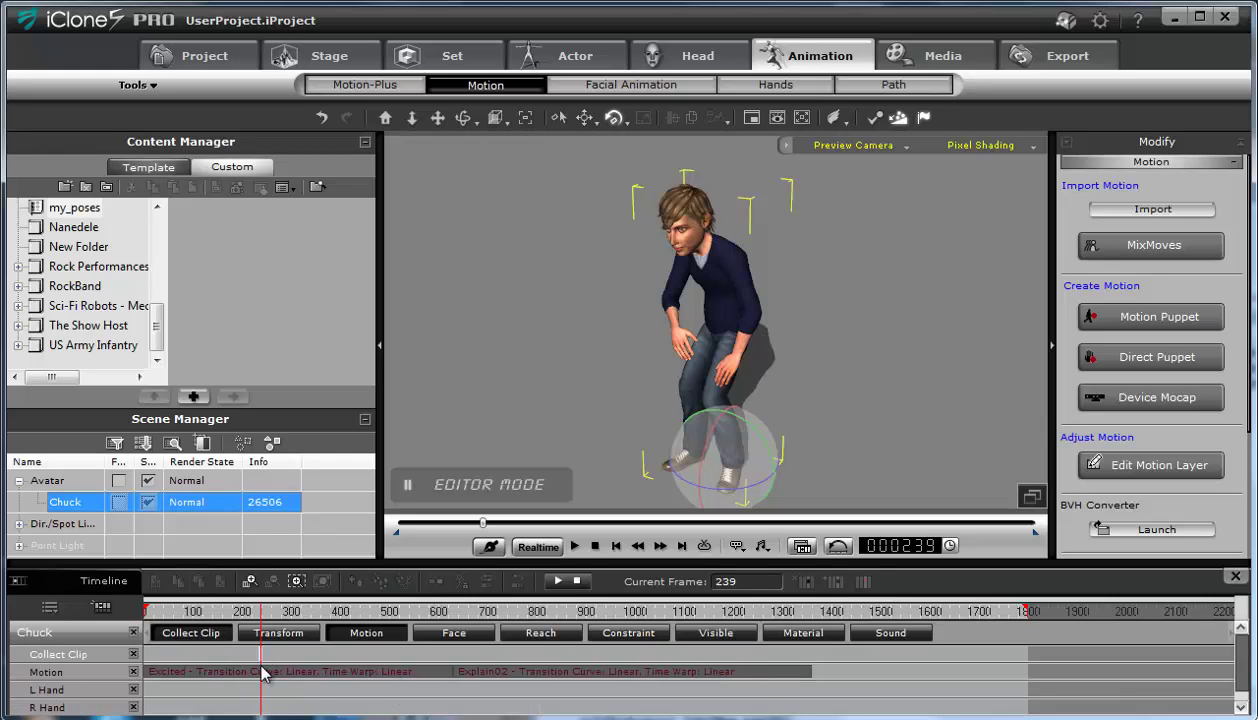
click(194, 397)
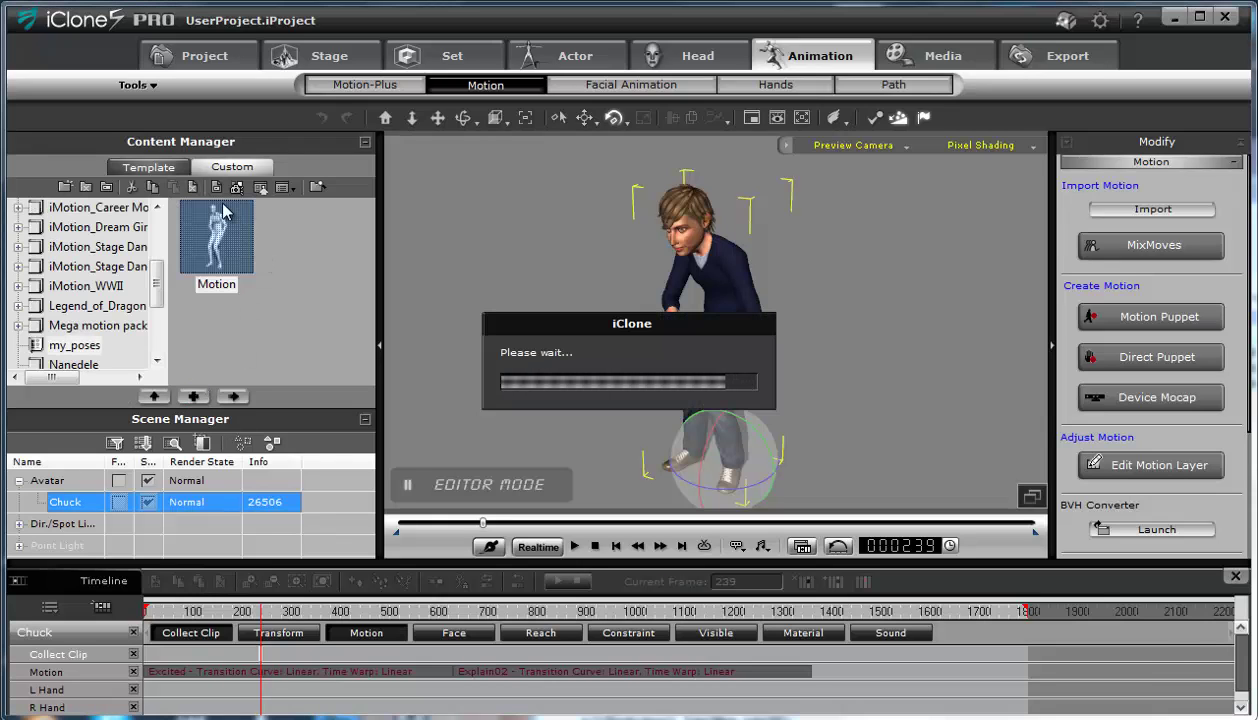
click(292, 255)
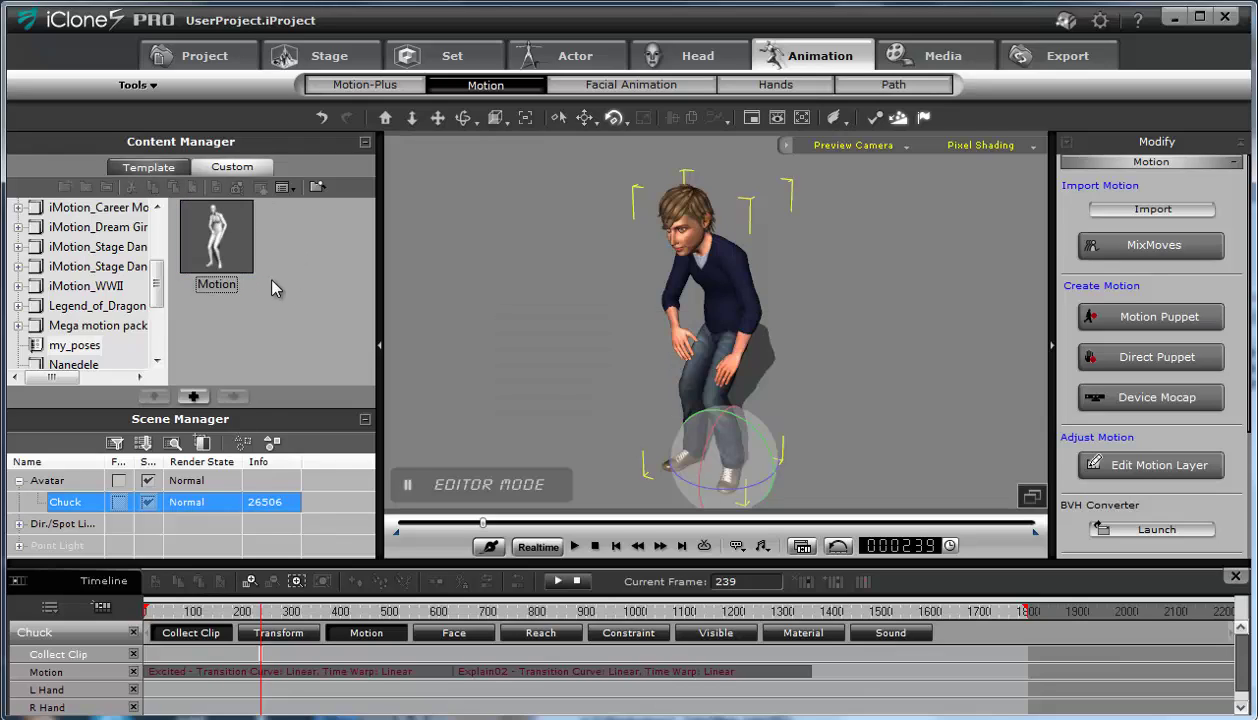
Save the avatar's poses at frames 391 and 901 as two more entries in the my_poses folder.
drag(260, 620, 337, 622)
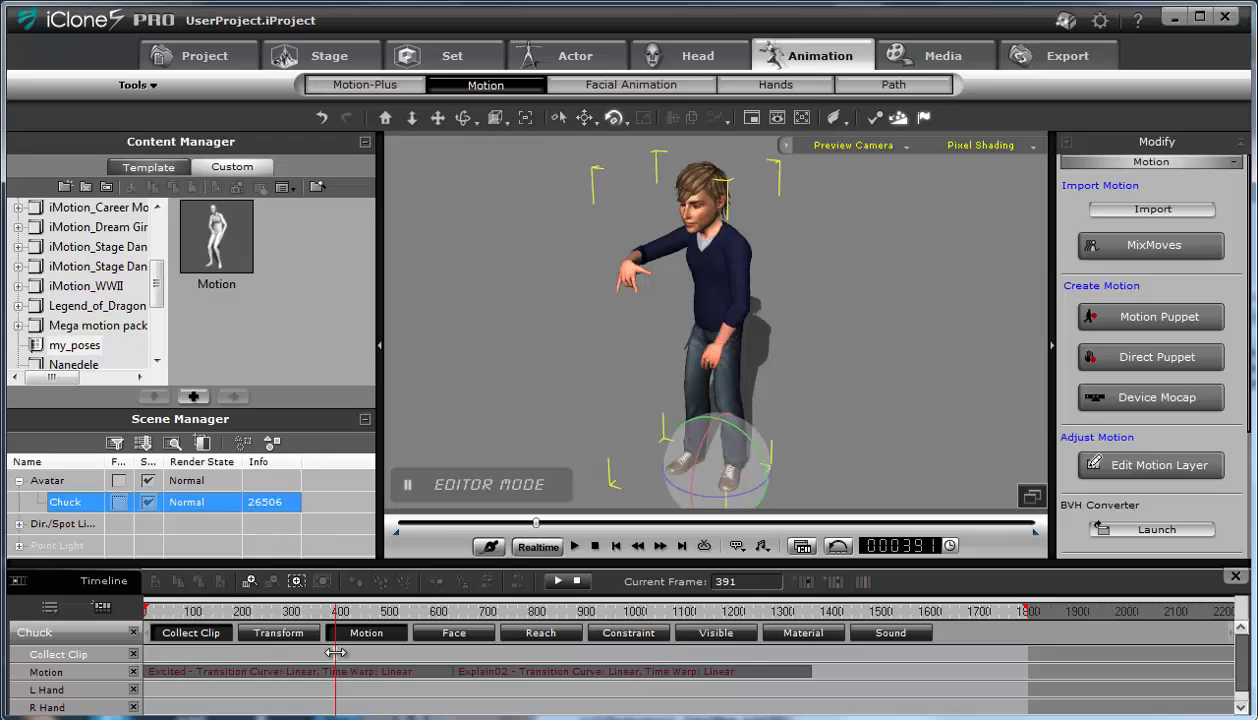
click(194, 397)
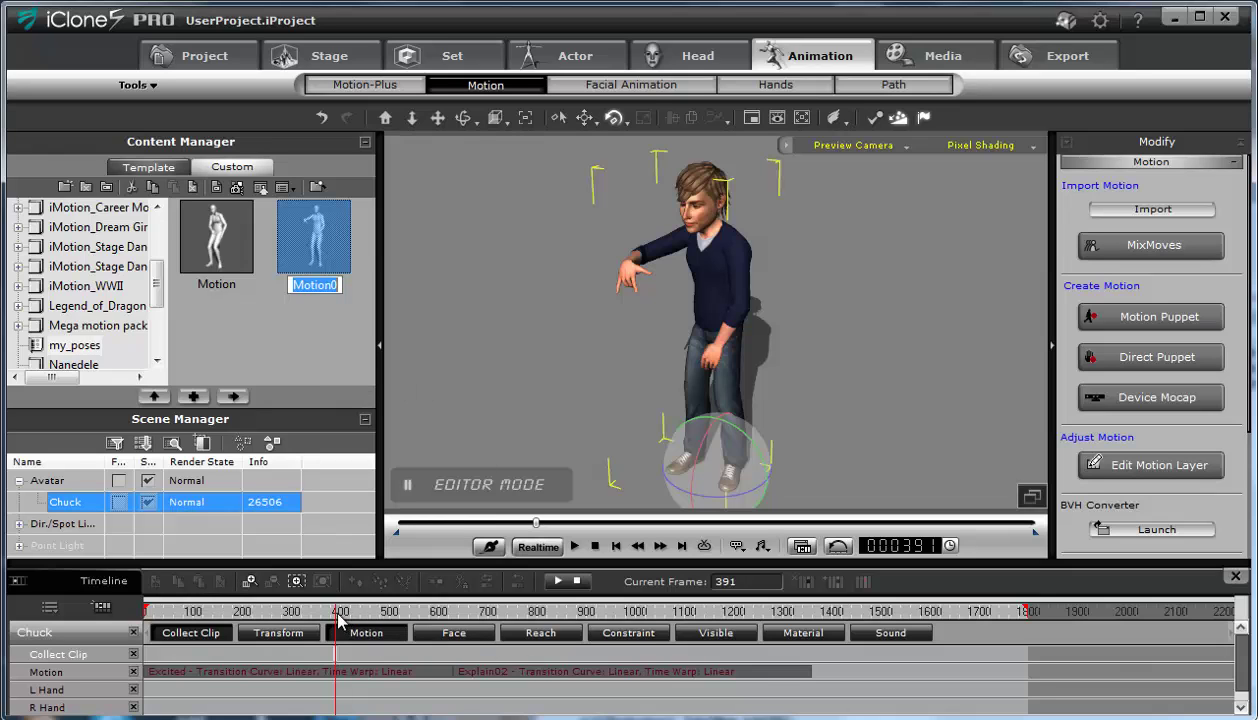
drag(336, 611, 588, 633)
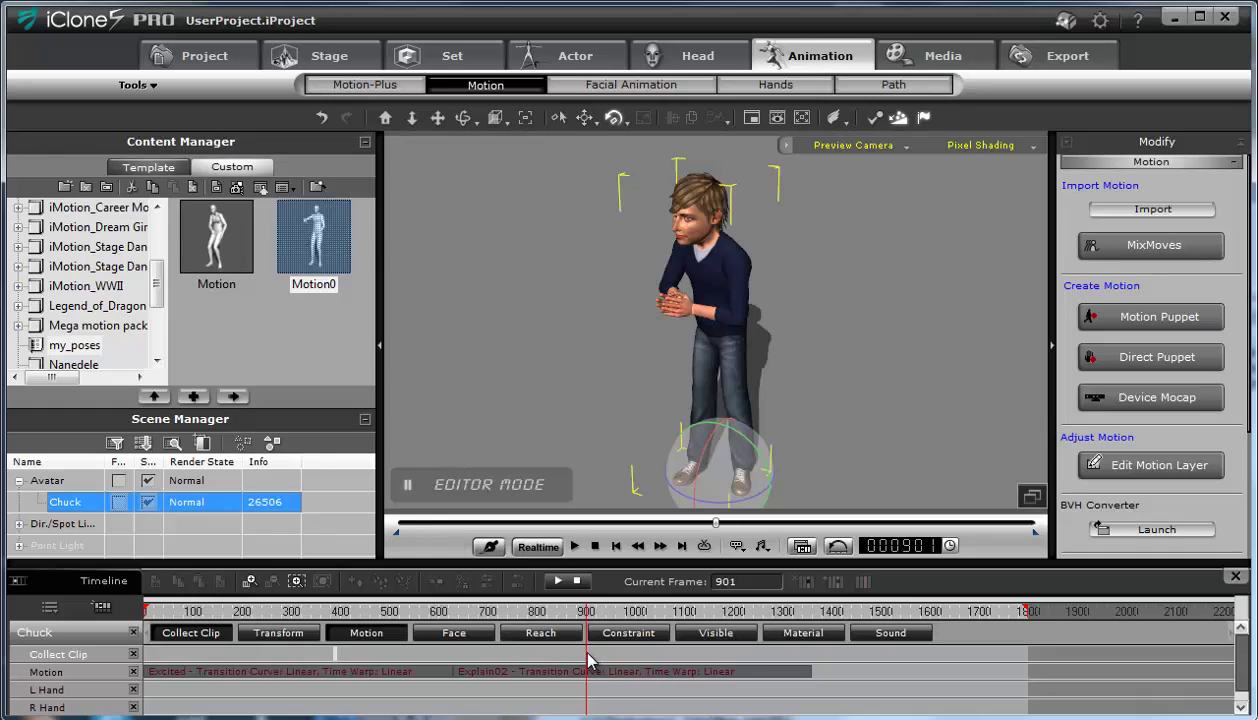
click(296, 581)
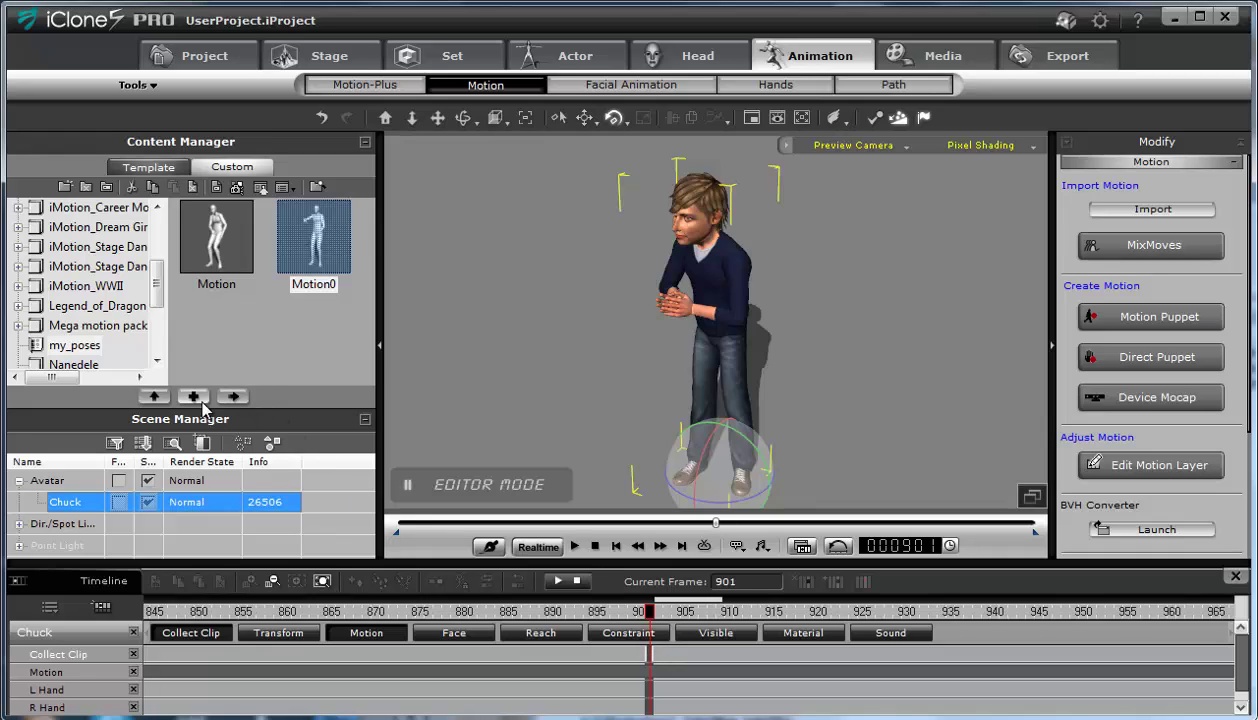
click(325, 300)
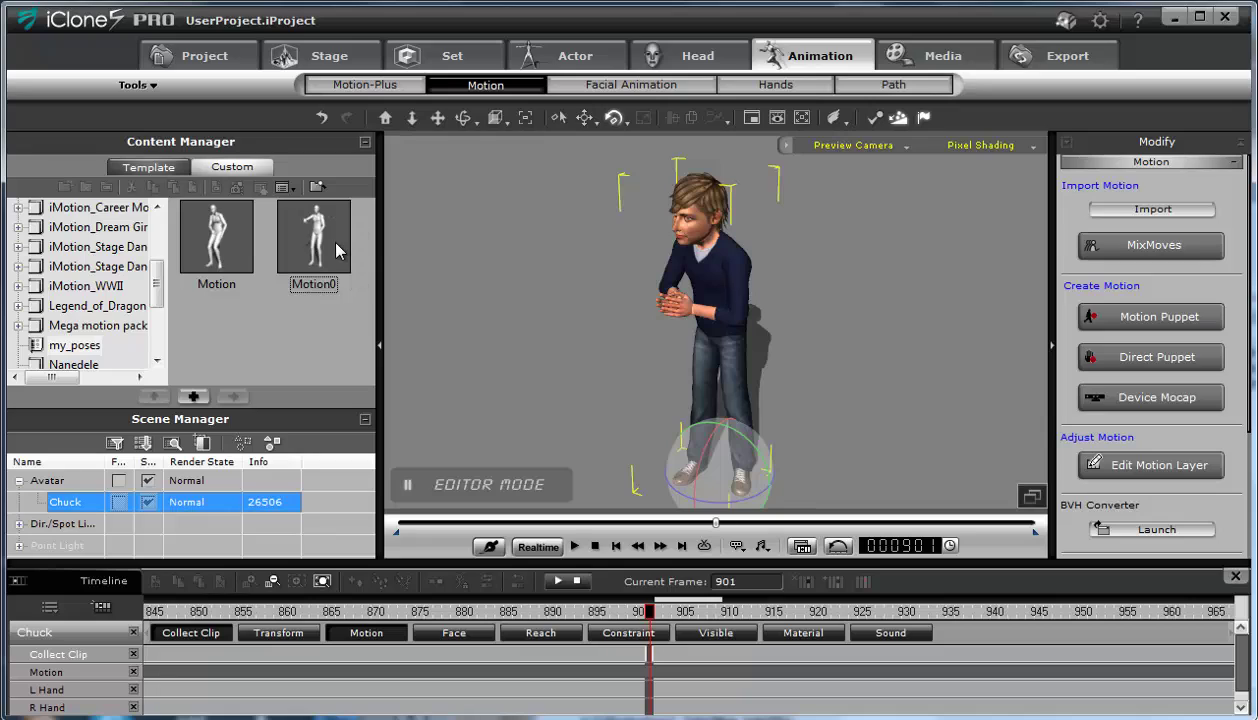
click(196, 397)
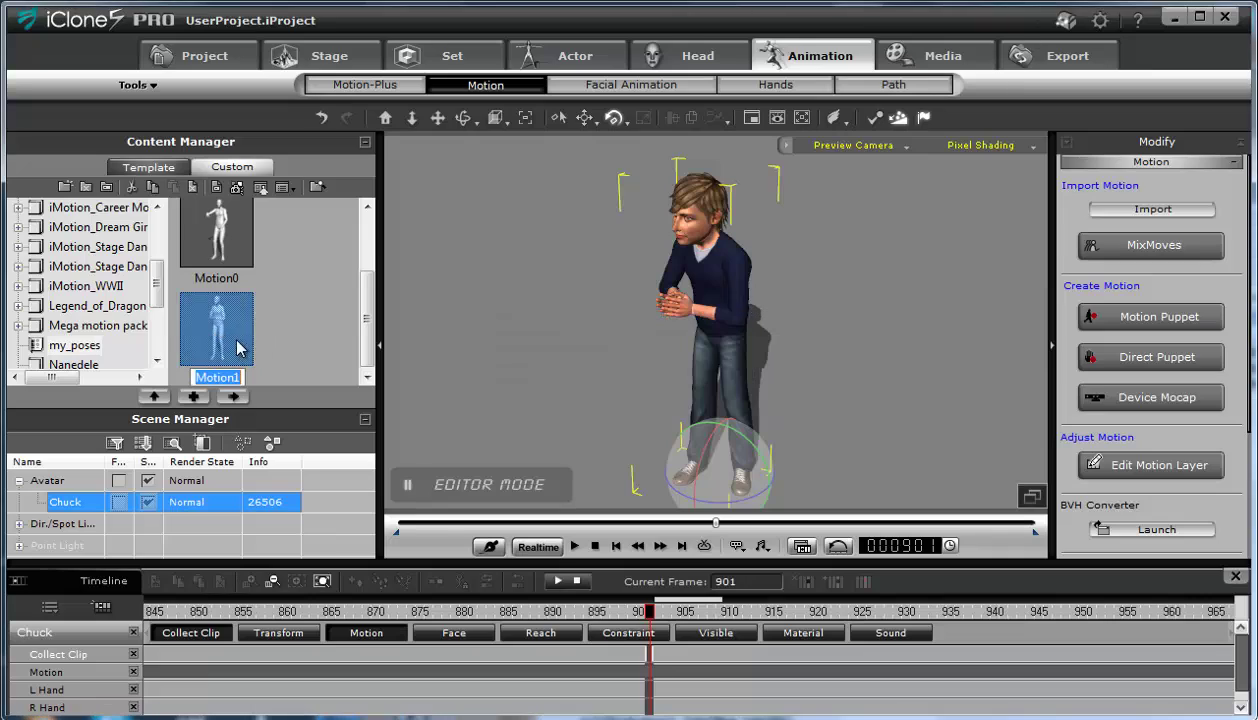
click(300, 307)
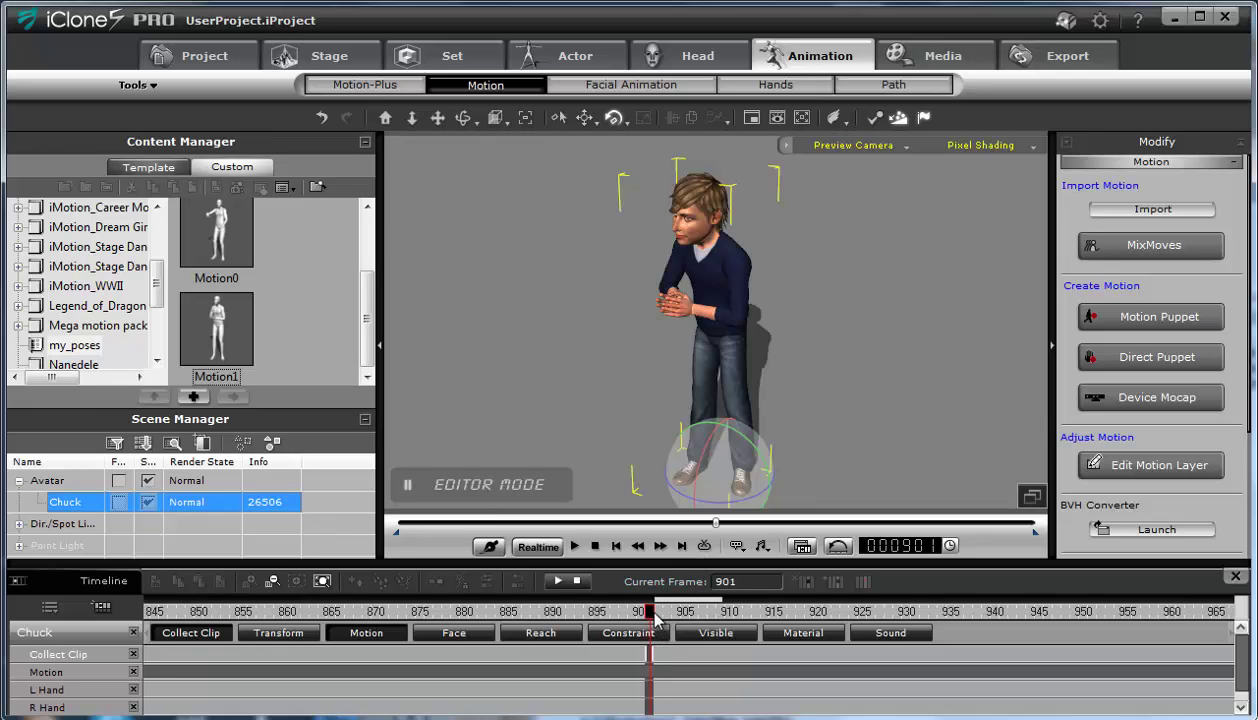
Save the avatar's pose at frame 1347 into the my_poses folder, and select the Explain02 clip on the Motion track.
drag(648, 617, 1171, 632)
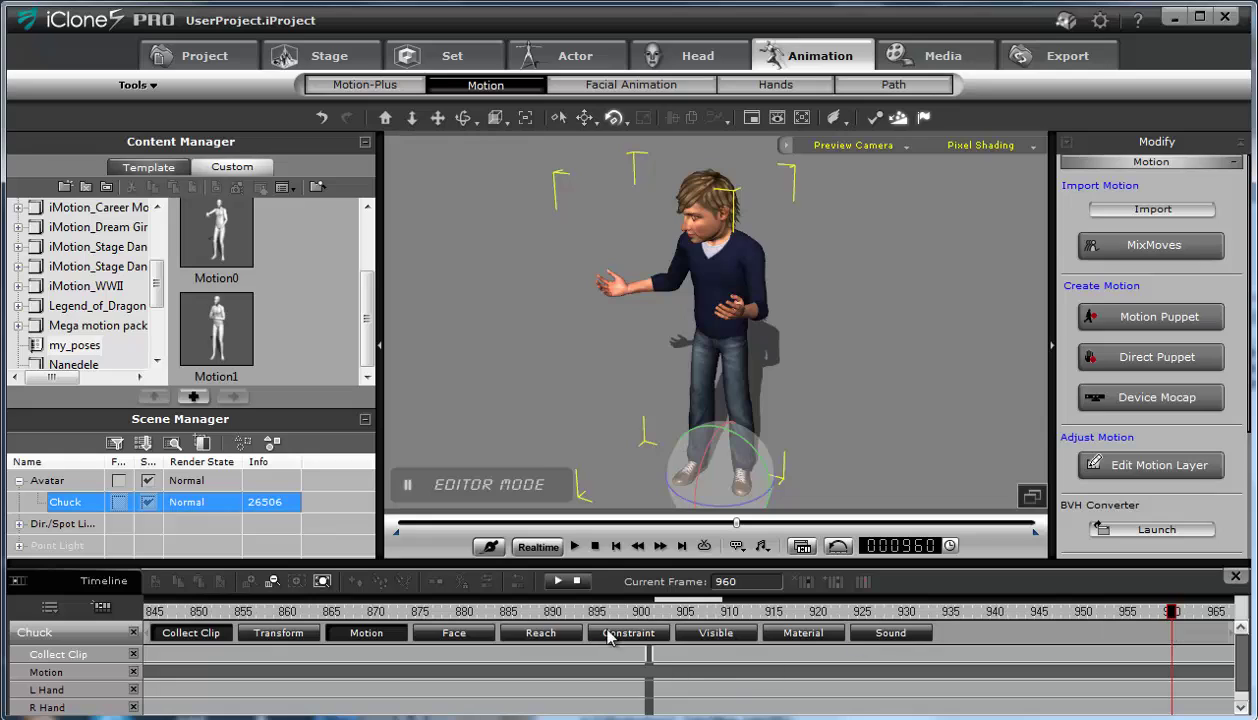
click(296, 581)
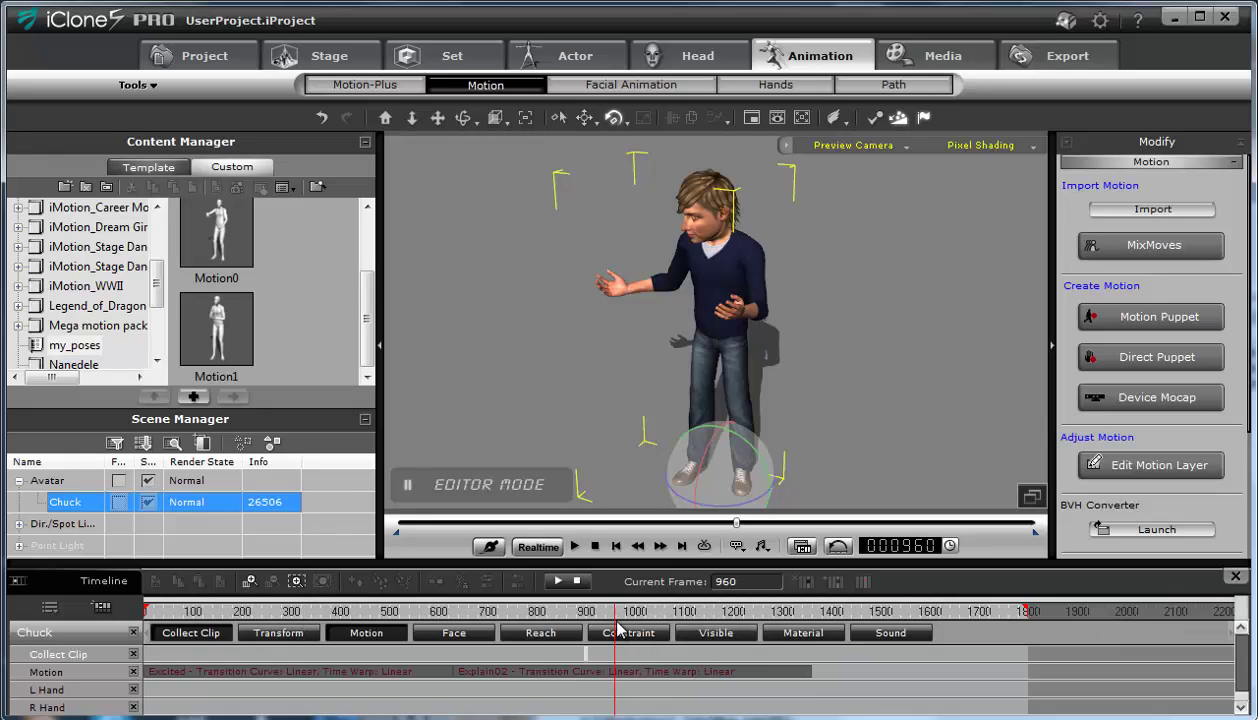
drag(605, 606, 808, 650)
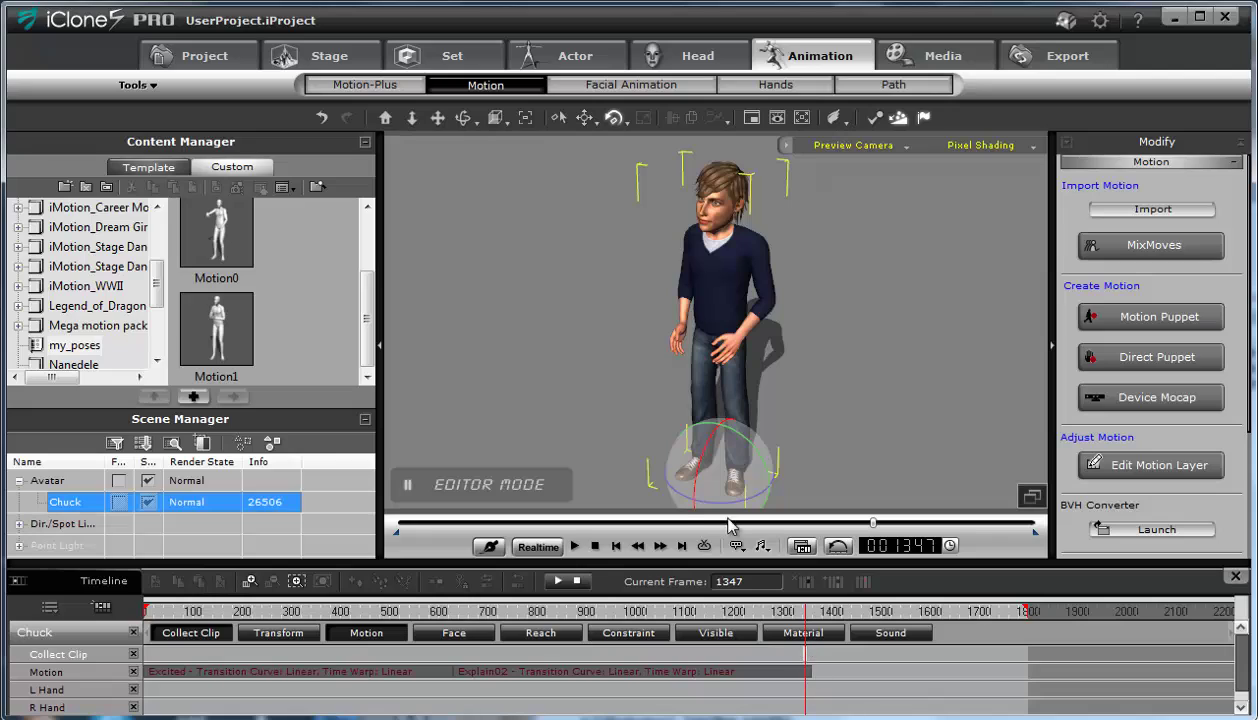
click(193, 397)
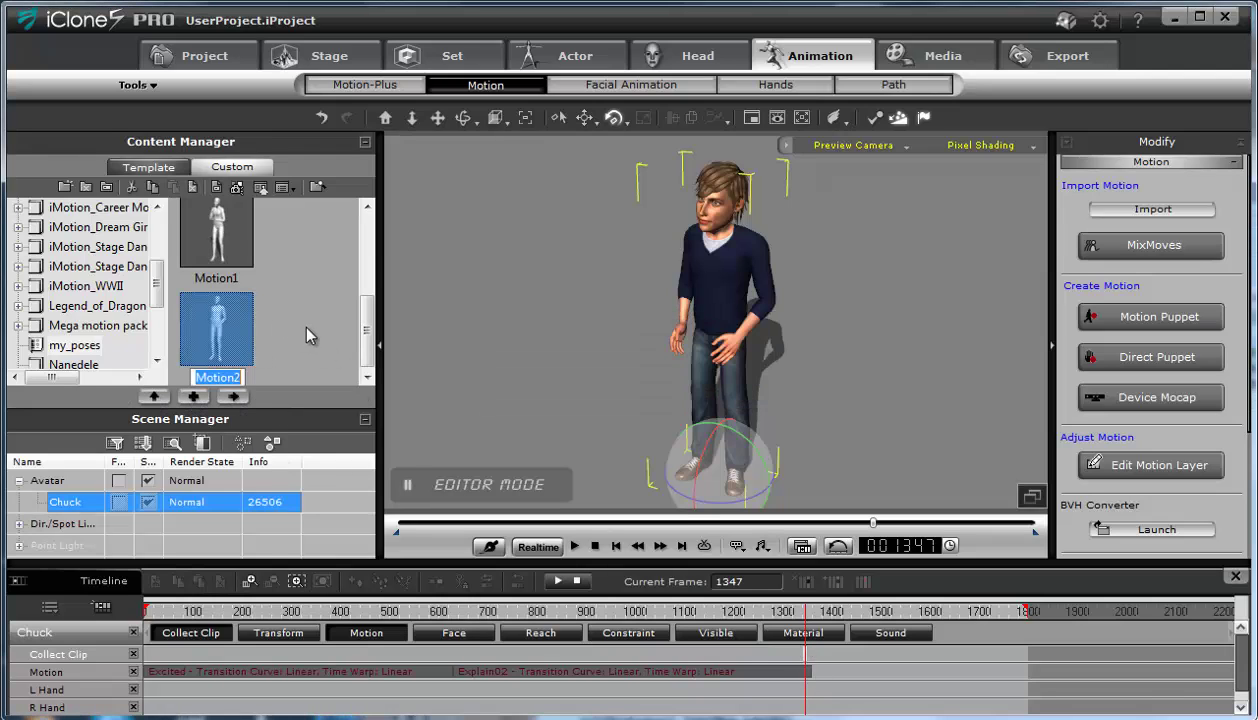
click(652, 676)
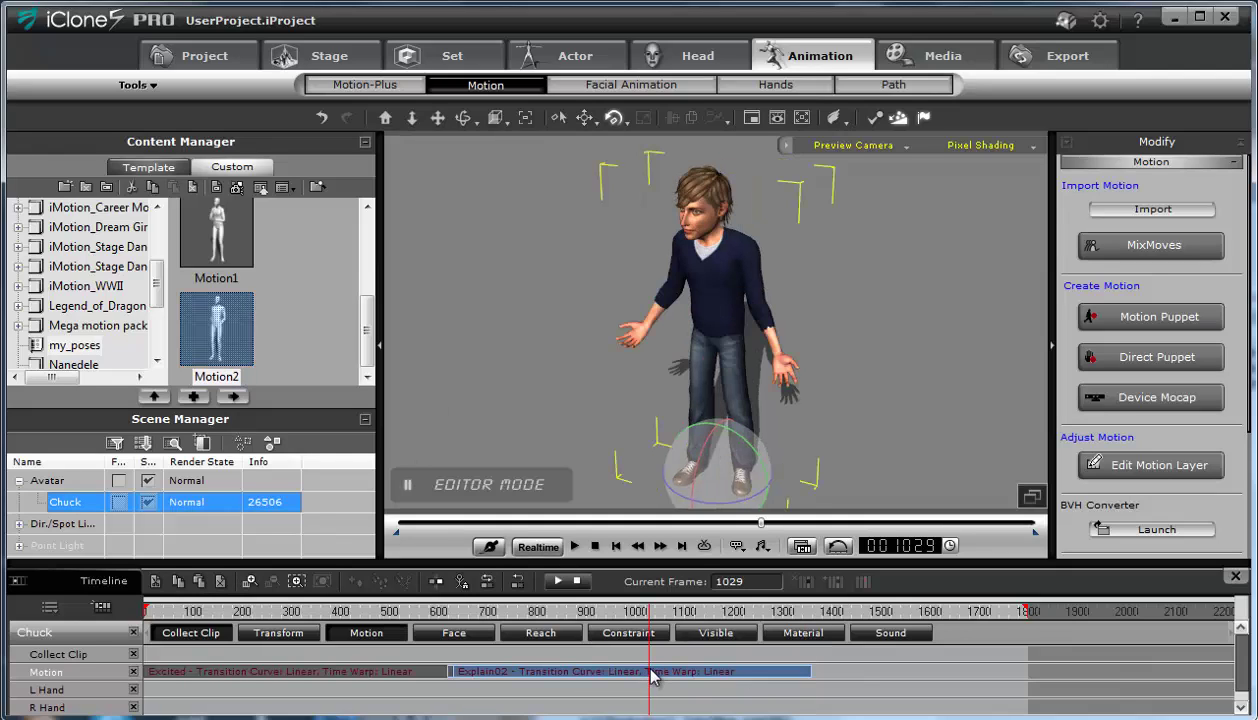
Delete the Explain02 and Excited clips from the Motion track and return to the first frame.
key(Delete)
click(425, 668)
key(Delete)
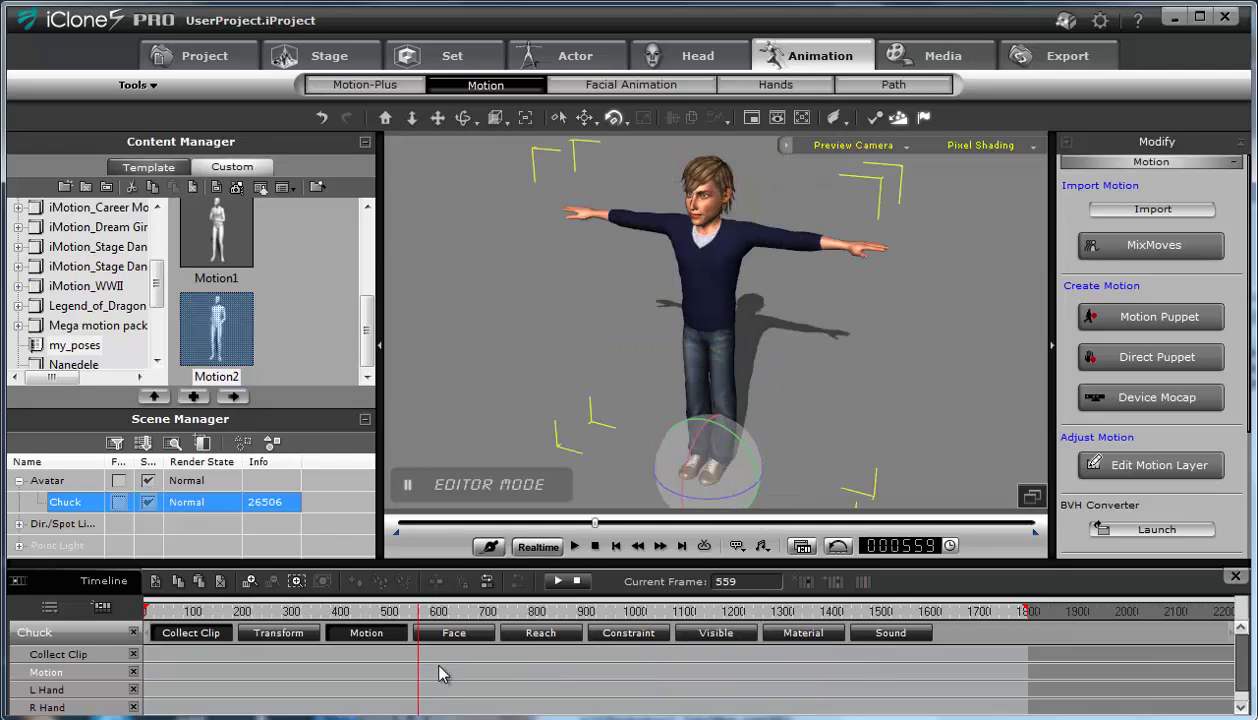
click(617, 546)
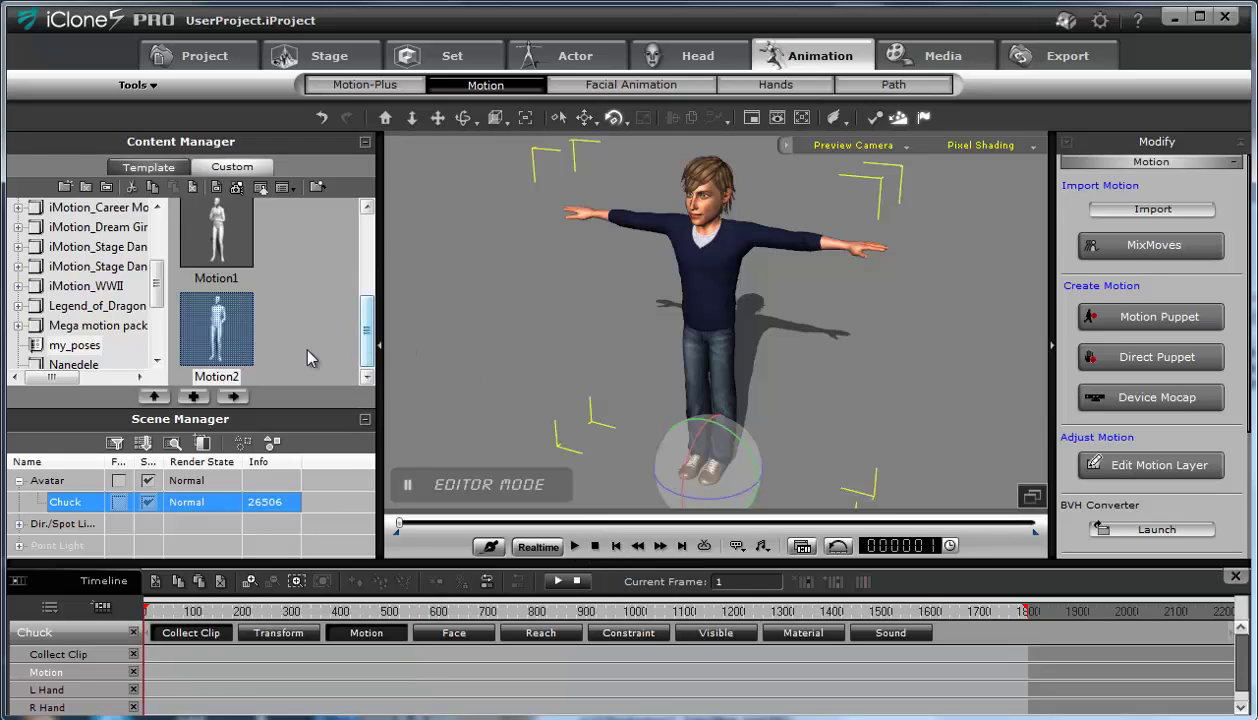
Apply the saved Motion2 pose to the avatar at the start of the timeline and the Motion1 pose at frame 81.
double_click(213, 318)
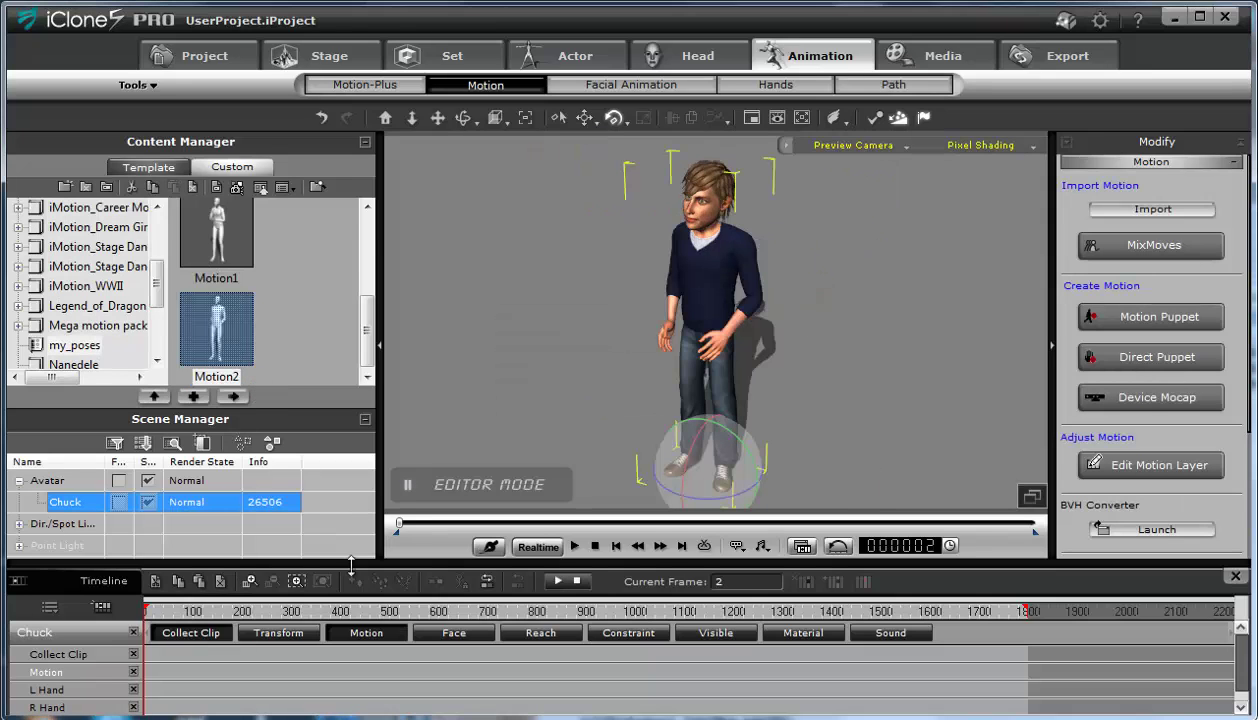
mouse_move(170, 610)
mouse_down()
mouse_move(244, 612)
mouse_move(183, 615)
mouse_up()
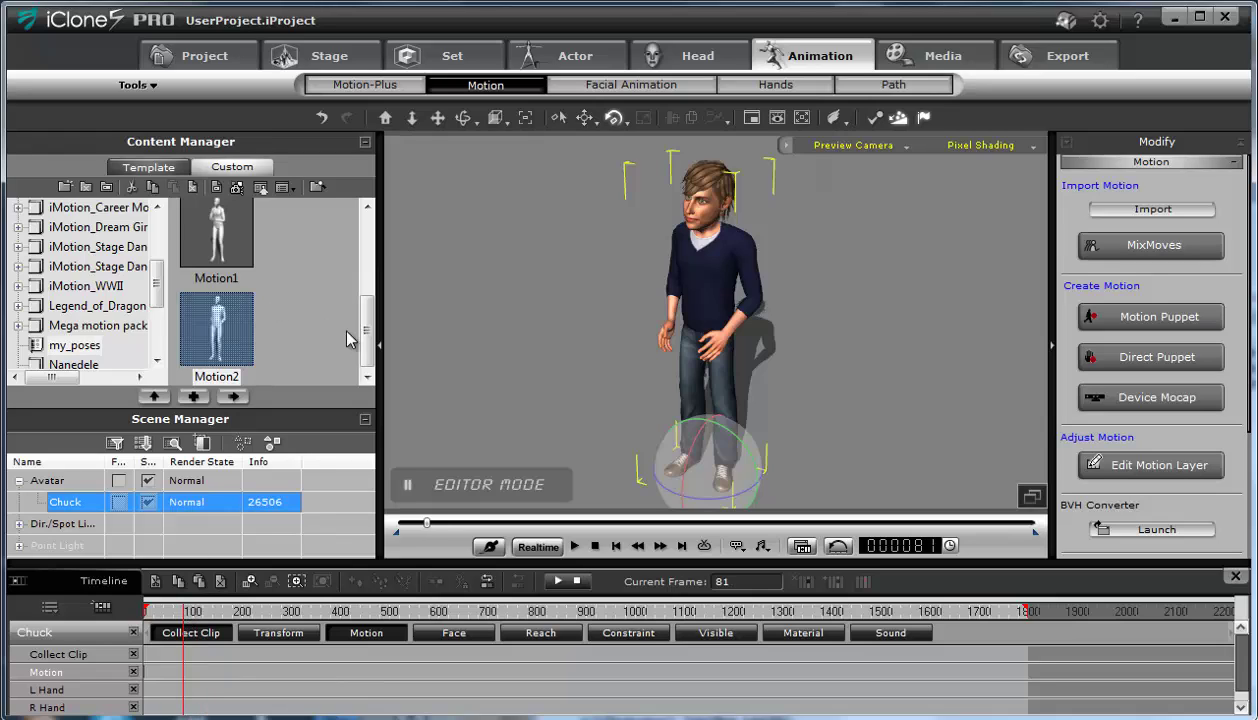
double_click(212, 232)
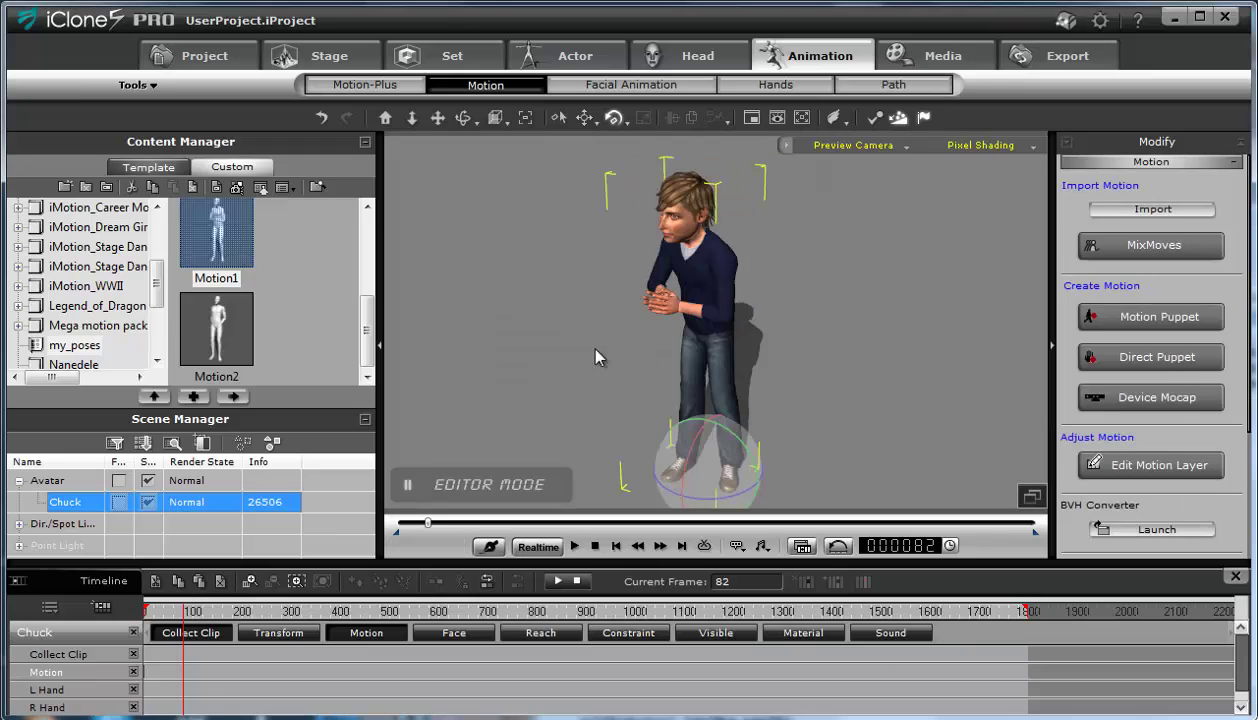
Apply the saved Motion pose to the avatar at frame 121 and the Motion0 pose at frame 153.
mouse_move(184, 618)
mouse_down()
mouse_move(214, 615)
mouse_move(203, 615)
mouse_up()
scroll(216, 290, up, 5)
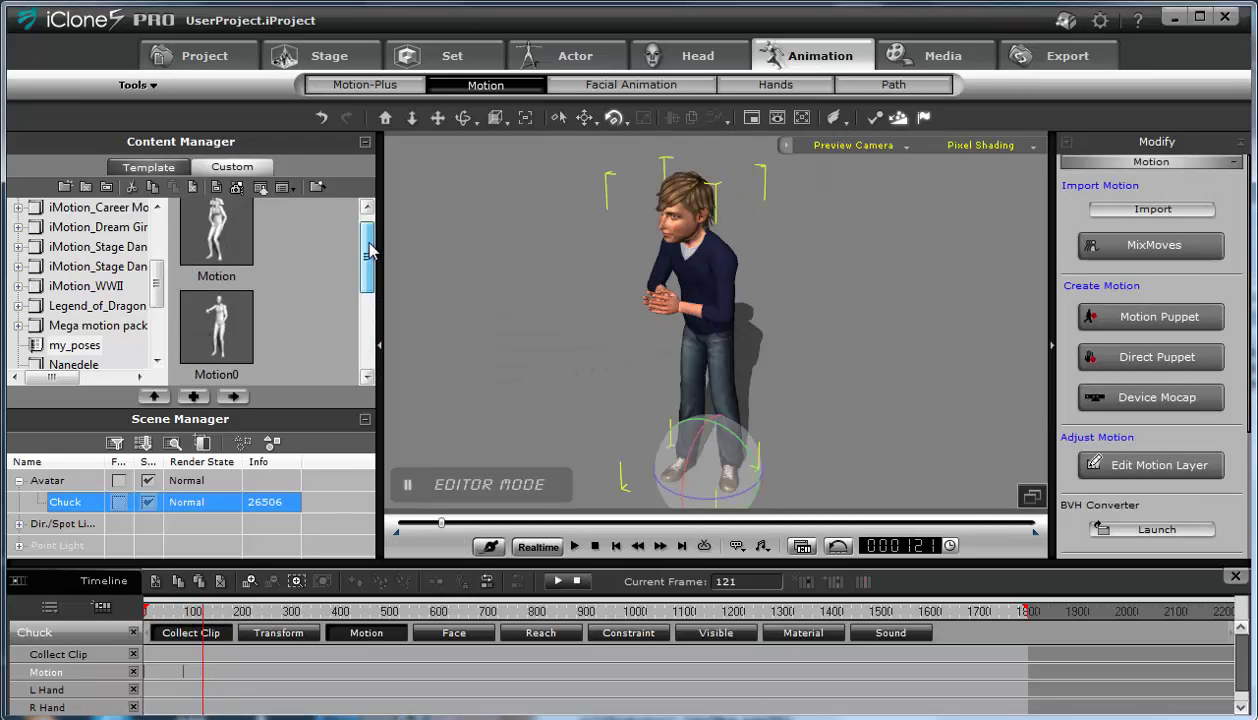
double_click(222, 240)
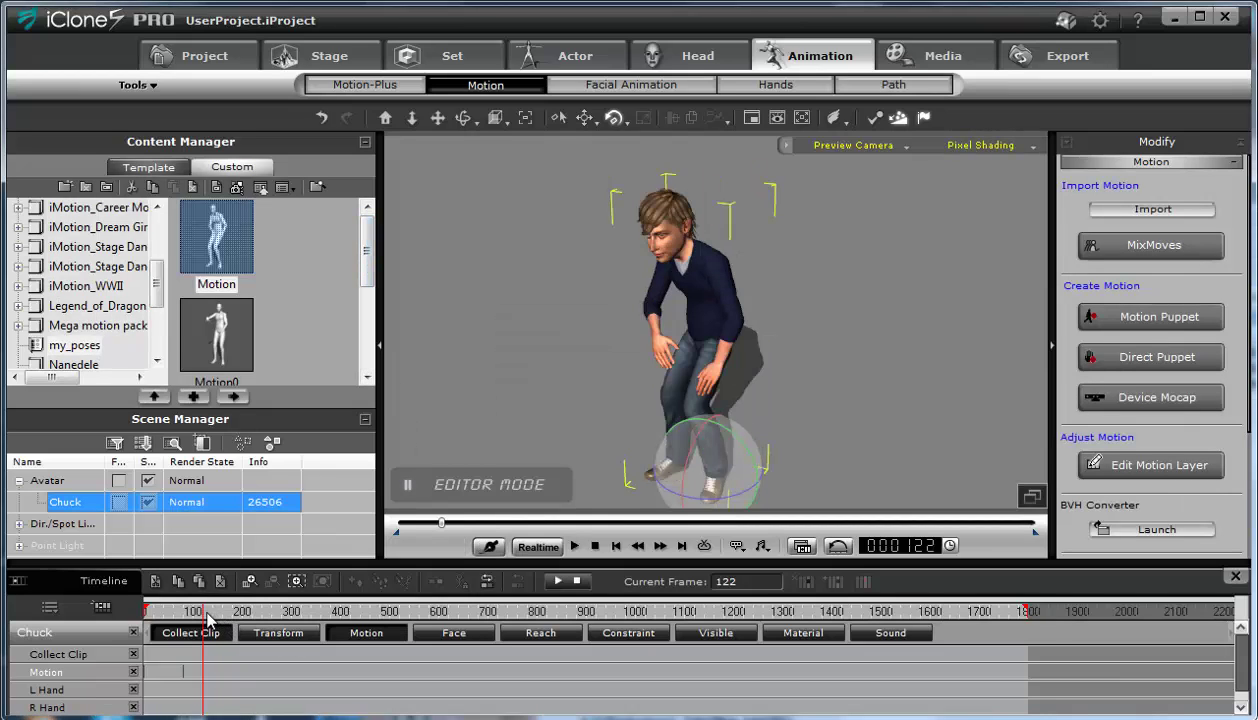
drag(204, 612, 219, 616)
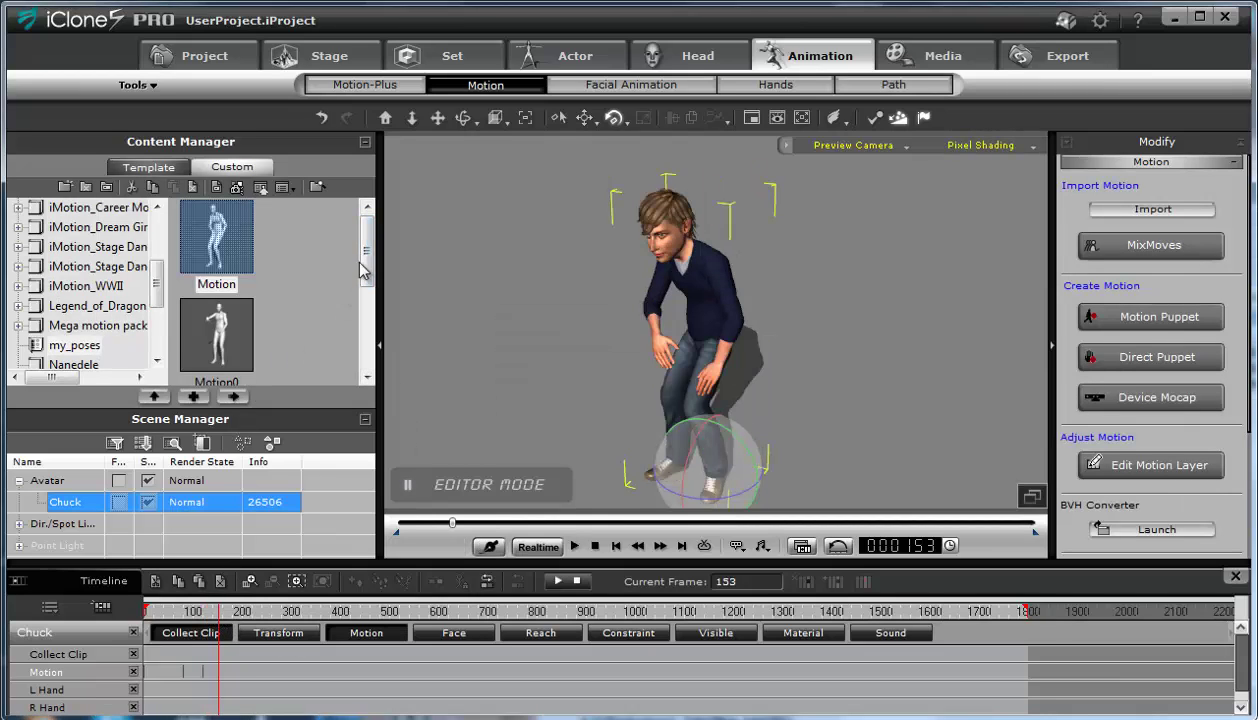
scroll(365, 260, down, 1)
double_click(222, 305)
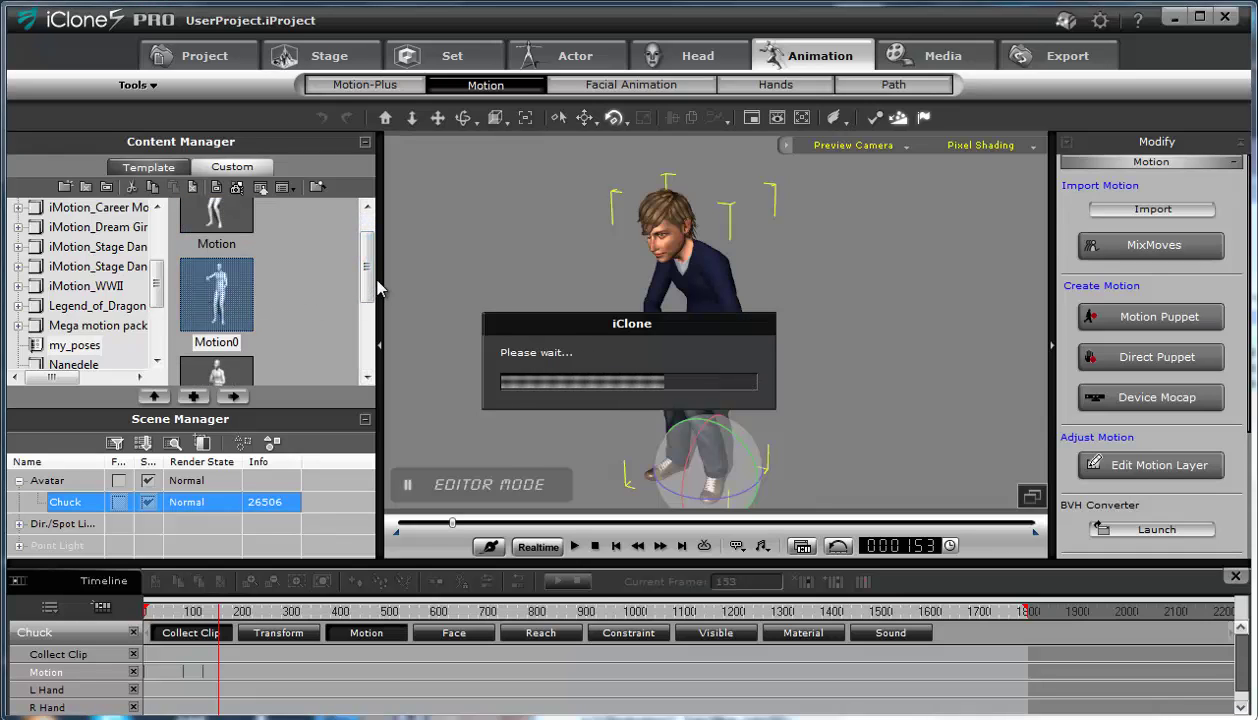
Apply the saved Motion2 pose to the avatar again at frame 187.
scroll(370, 290, down, 4)
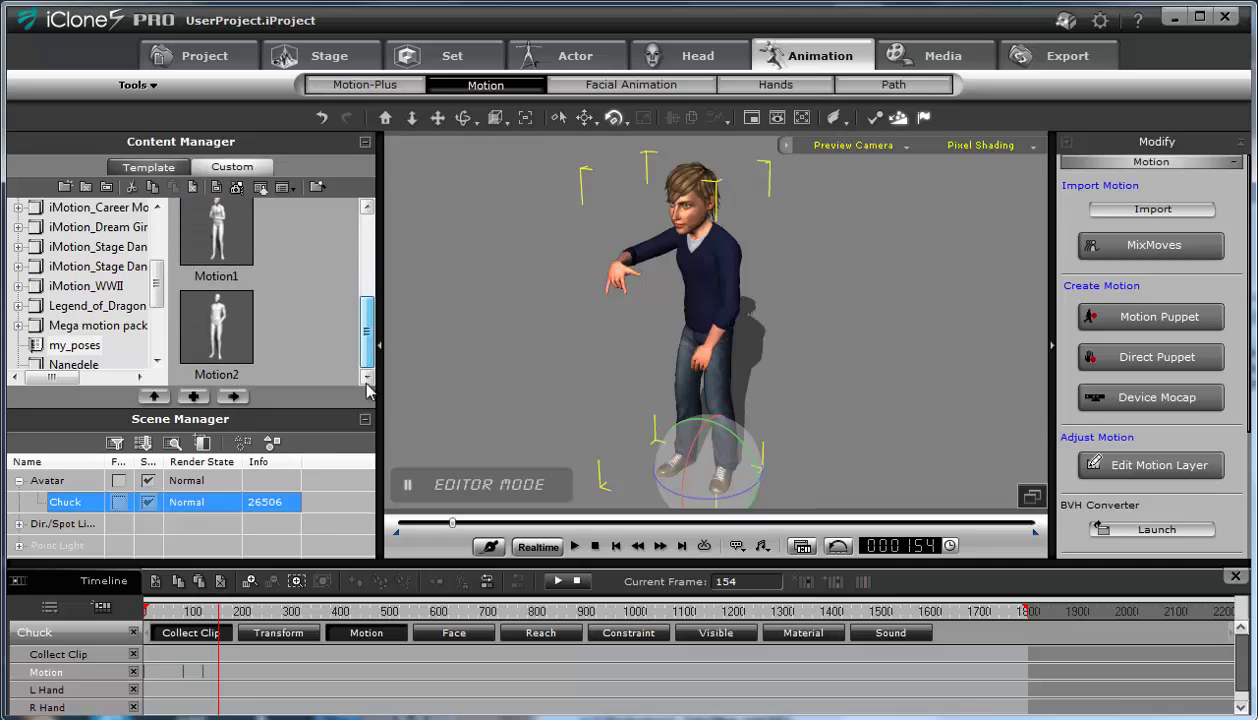
click(218, 613)
drag(222, 617, 235, 614)
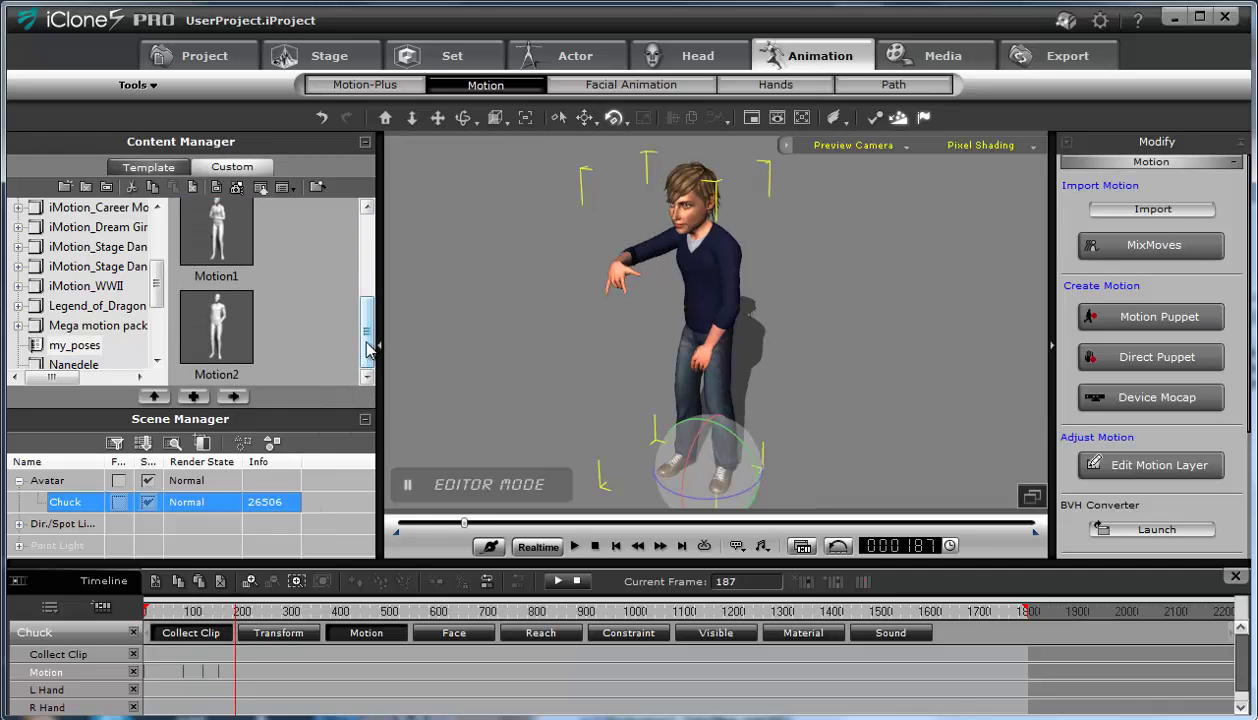
click(222, 330)
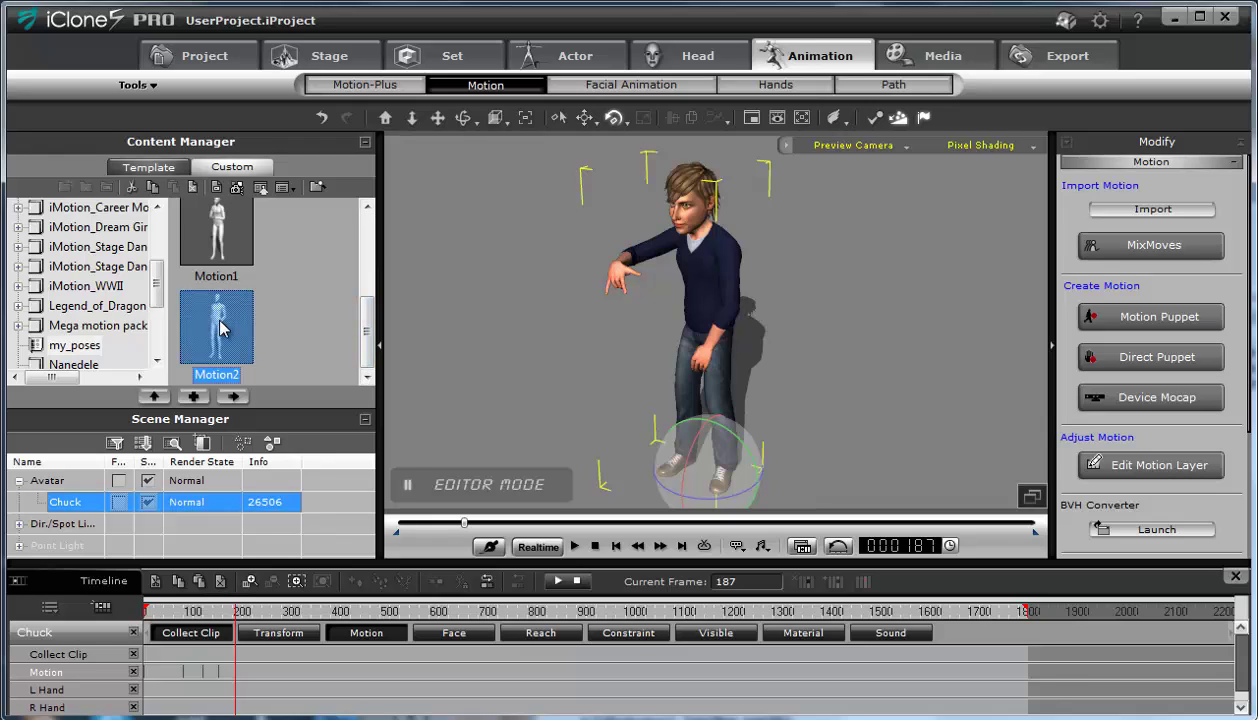
double_click(222, 330)
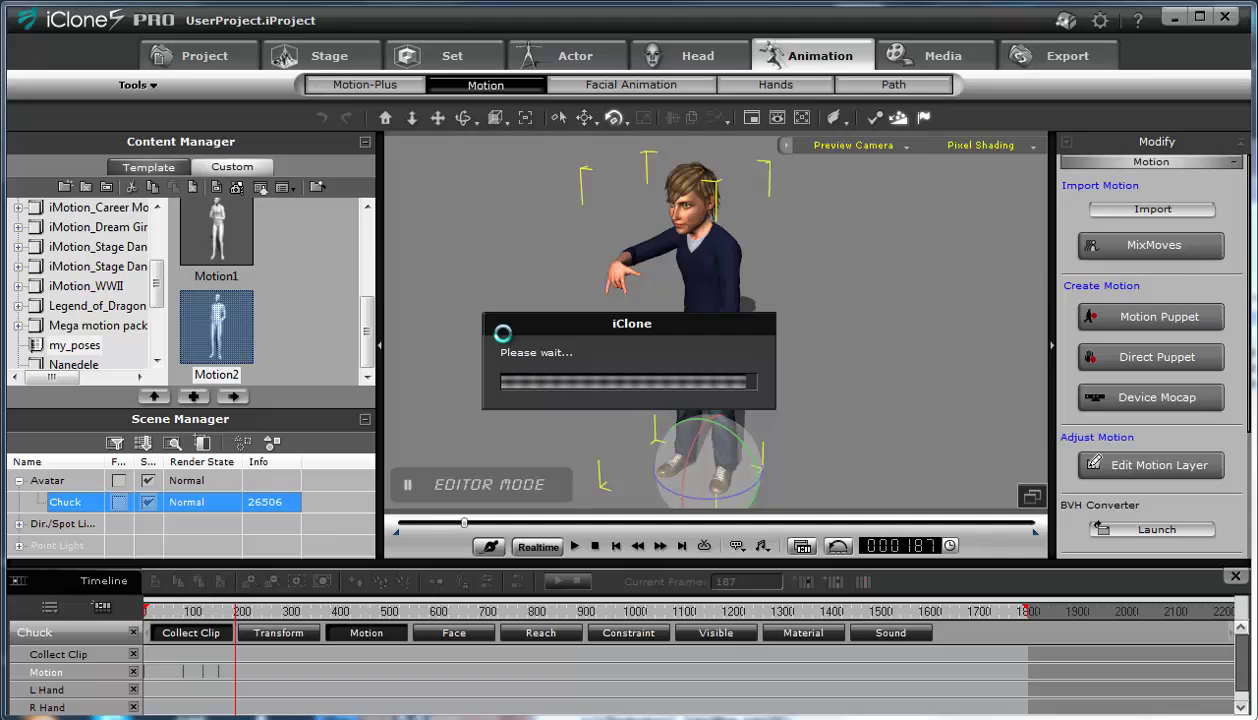
Shorten the project's total animation length to 200 frames.
click(244, 611)
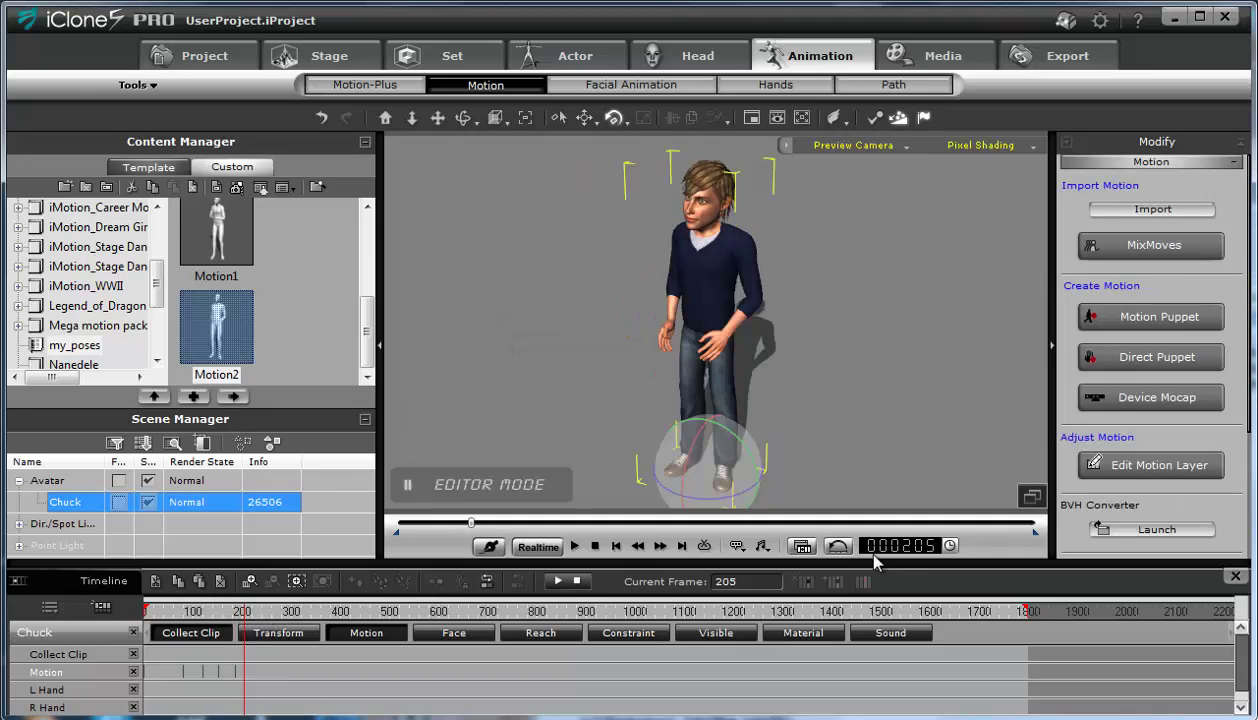
click(949, 545)
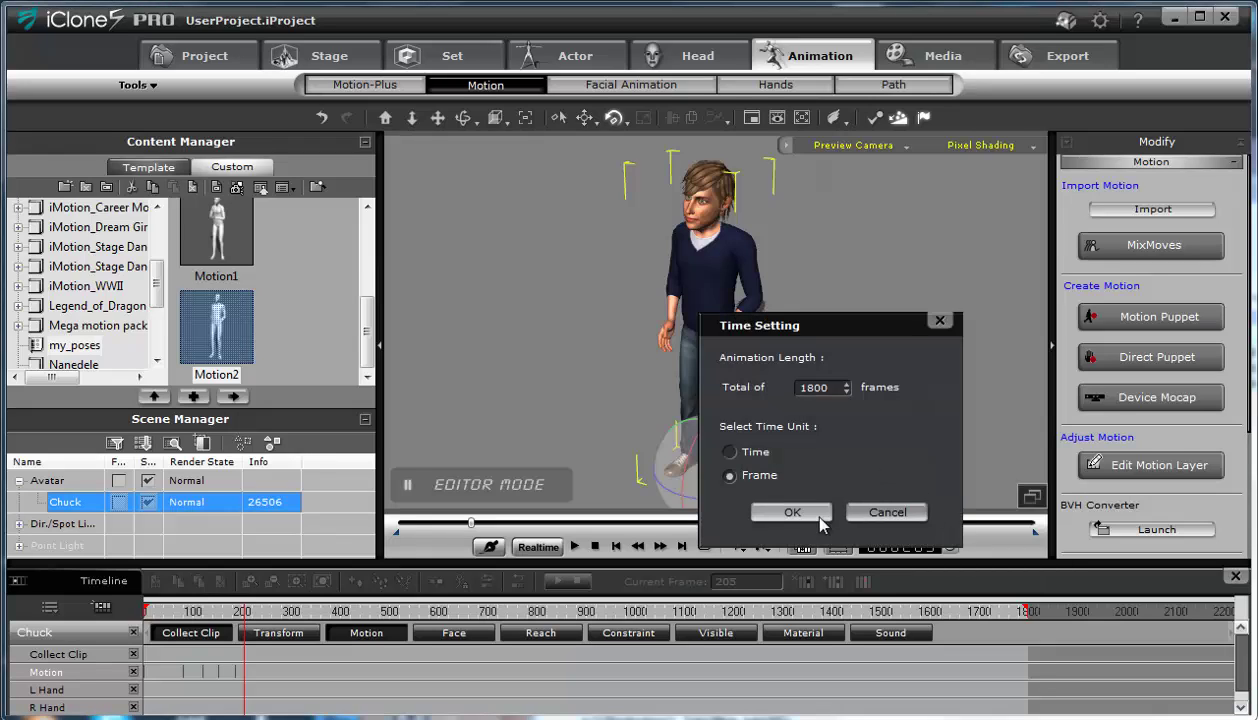
drag(824, 386, 774, 384)
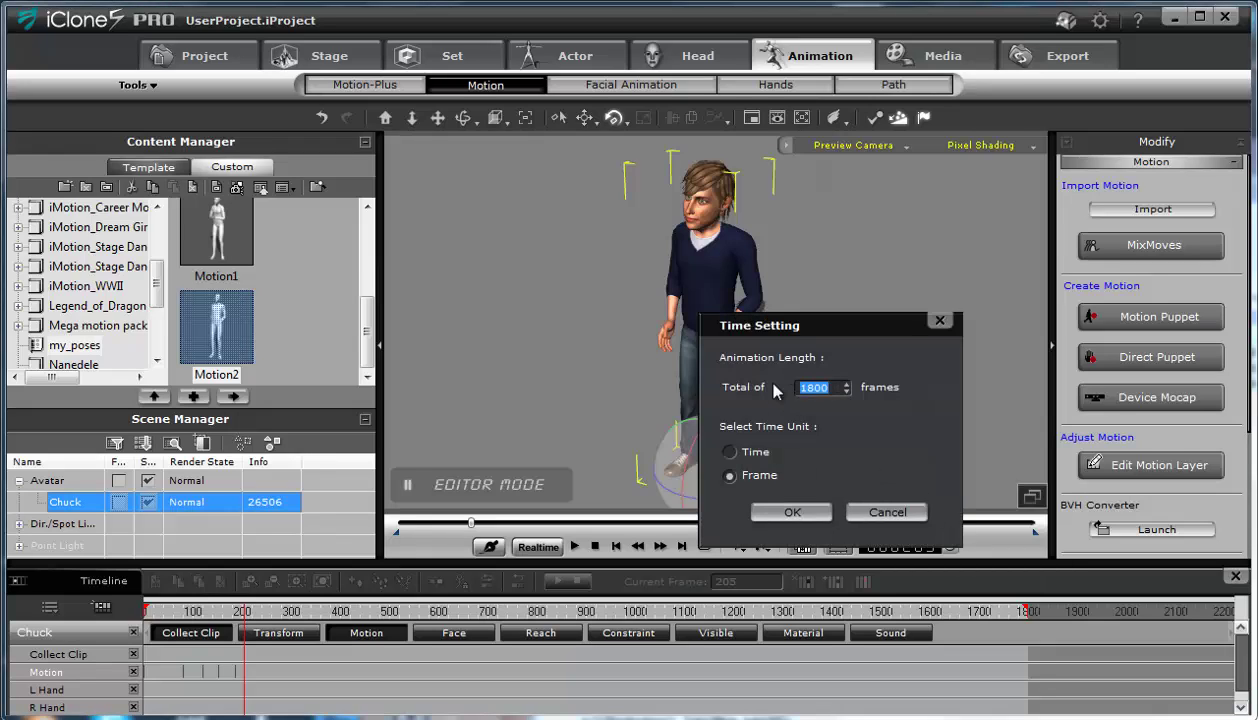
text(2)
click(791, 512)
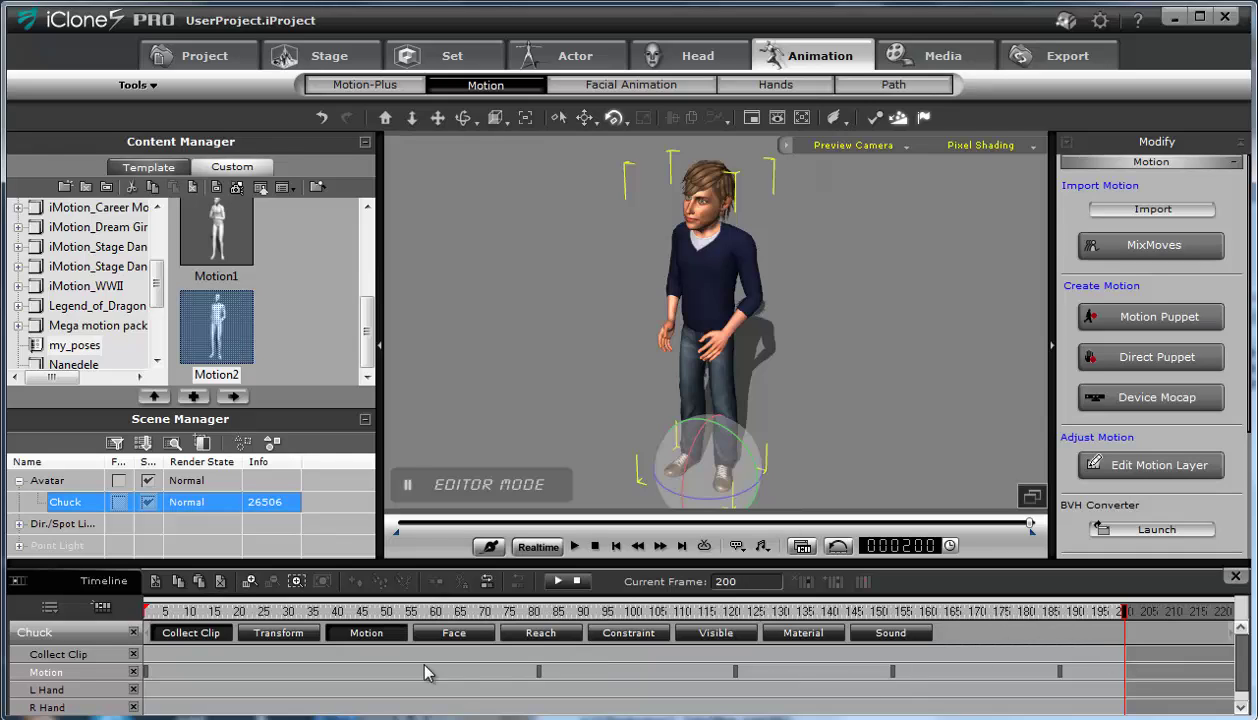
Play the pose sequence from the first frame to review the transitions between the applied poses.
click(160, 611)
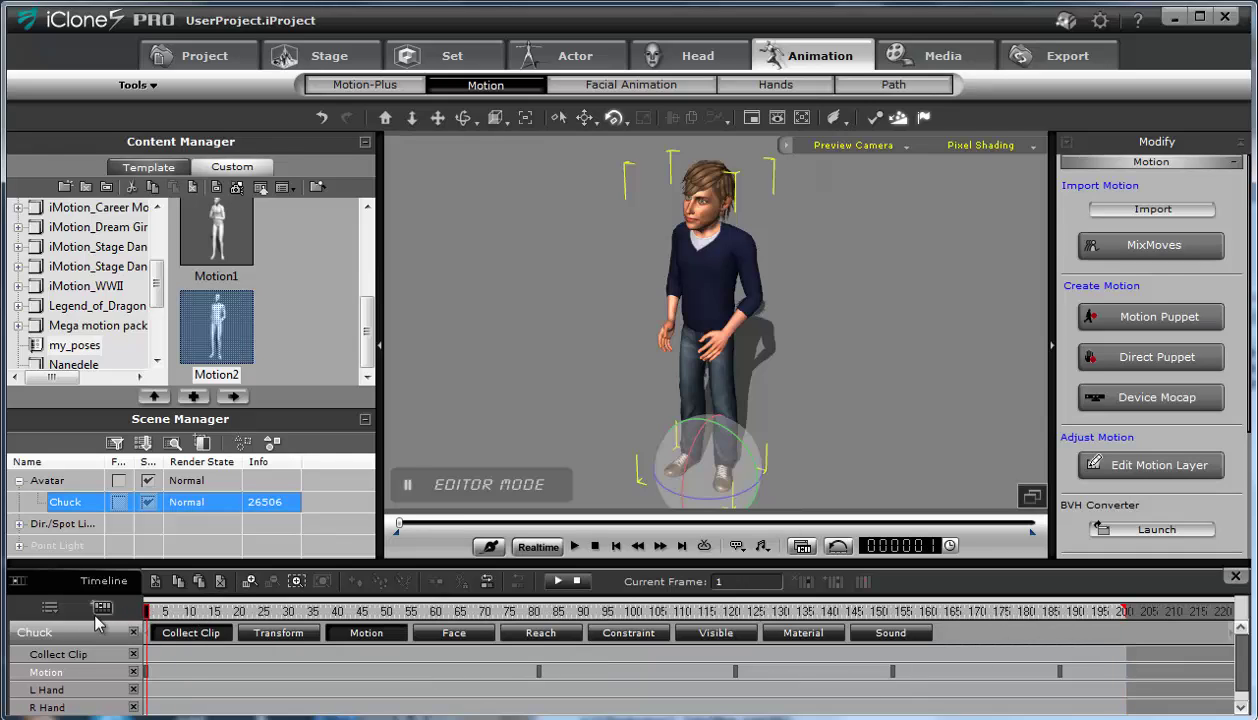
key(space)
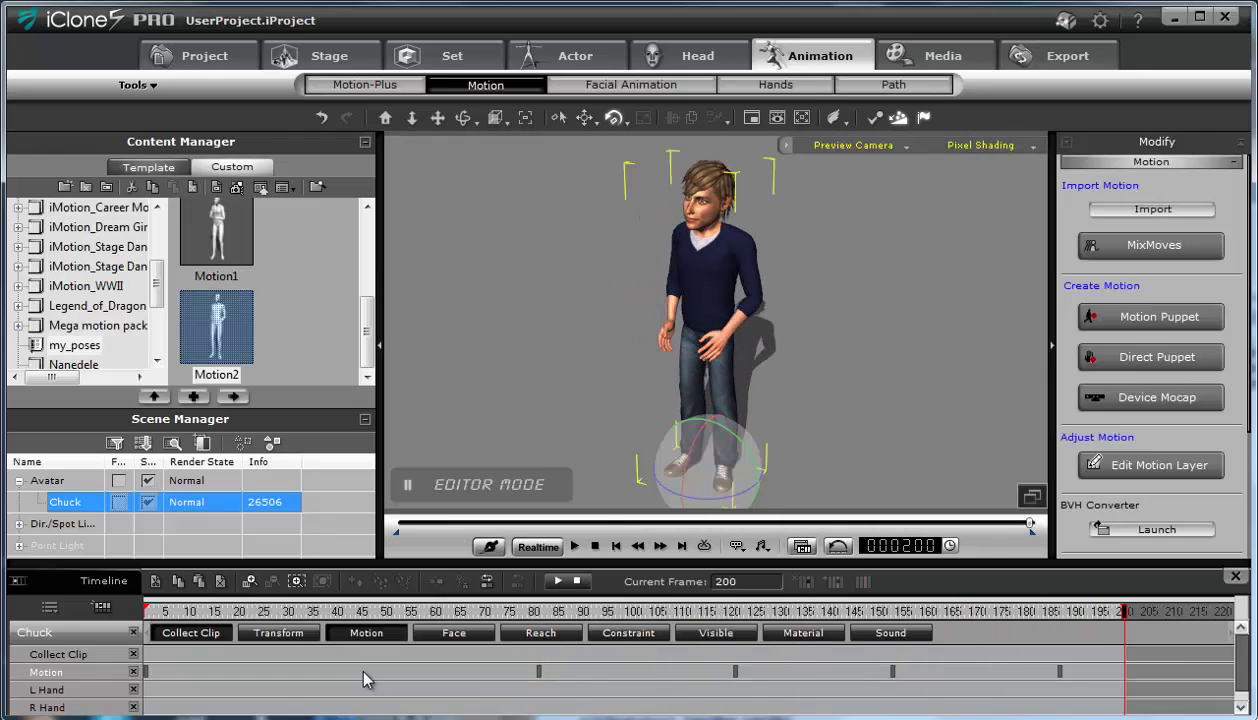
key(space)
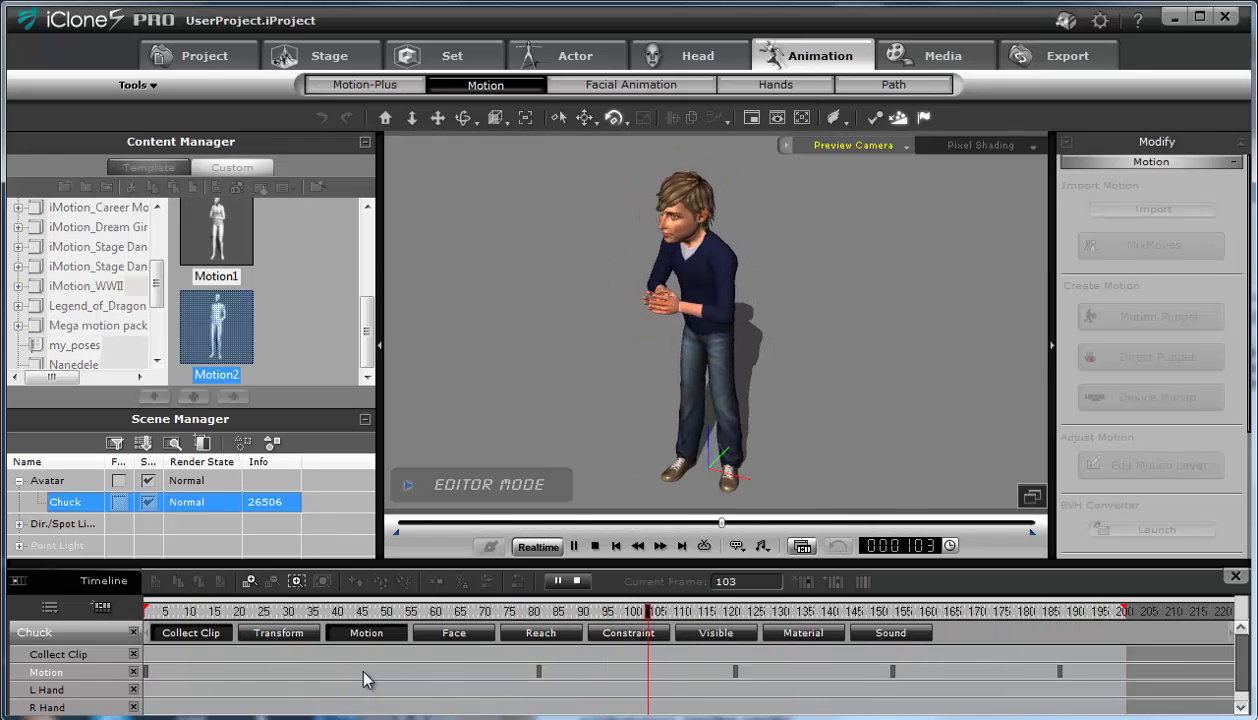